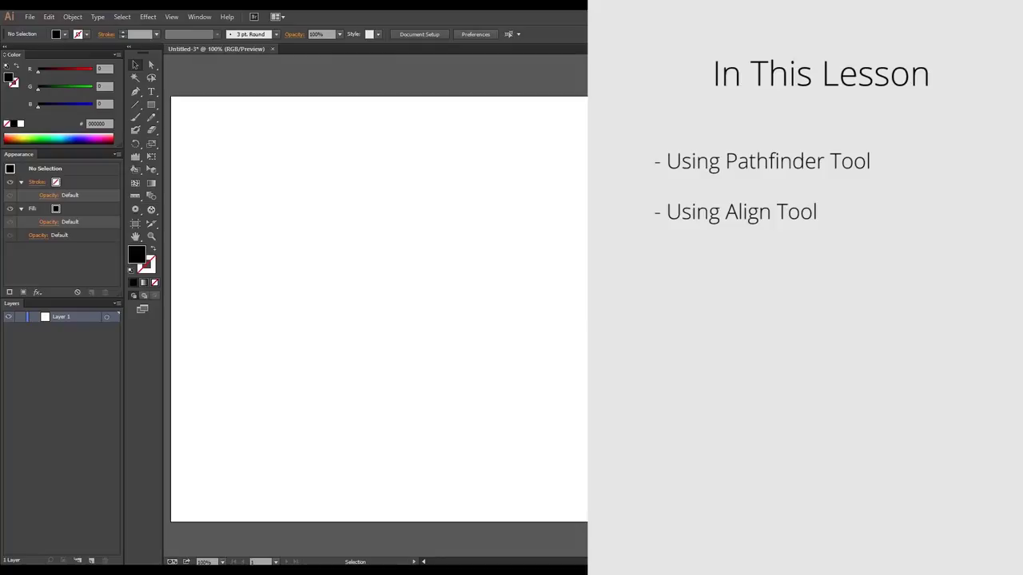
Draw a black rectangle about 279 × 258 px in the upper-left part of the artboard
key("space")
left_click_drag(377, 157, 379, 162)
left_click(151, 104)
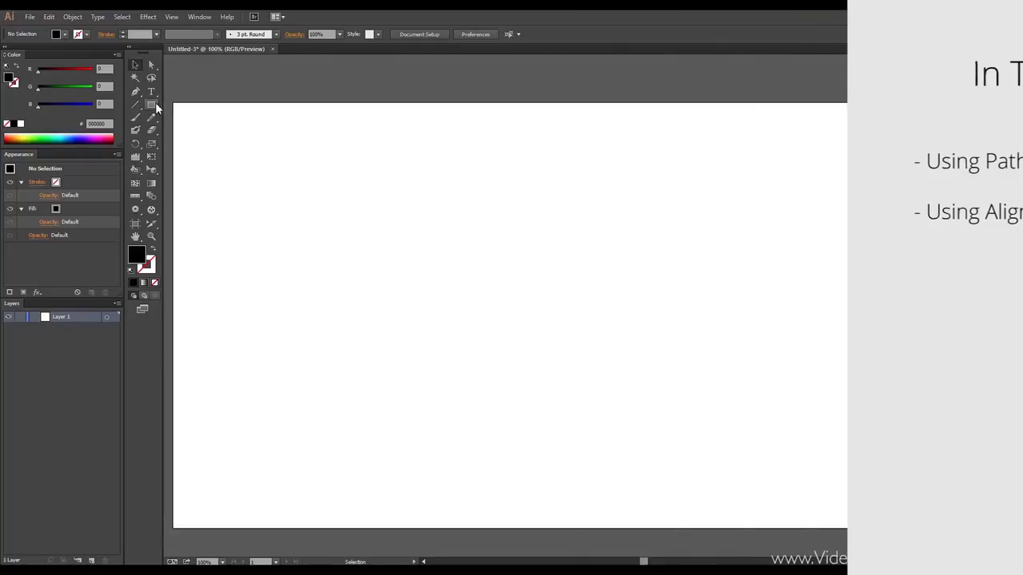
mouse_move(297, 127)
left_mouse_down()
mouse_move(402, 213)
mouse_move(445, 264)
left_mouse_up()
Draw three black circles beside the rectangle, about 204, 160 and 156 px in diameter
left_click_drag(151, 104, 216, 133)
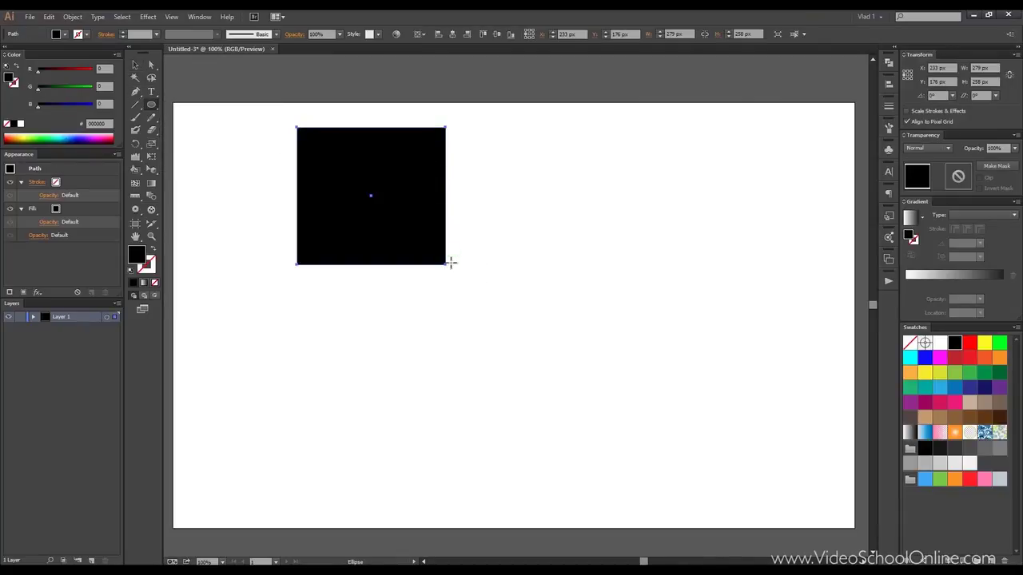
left_click_drag(437, 191, 546, 297)
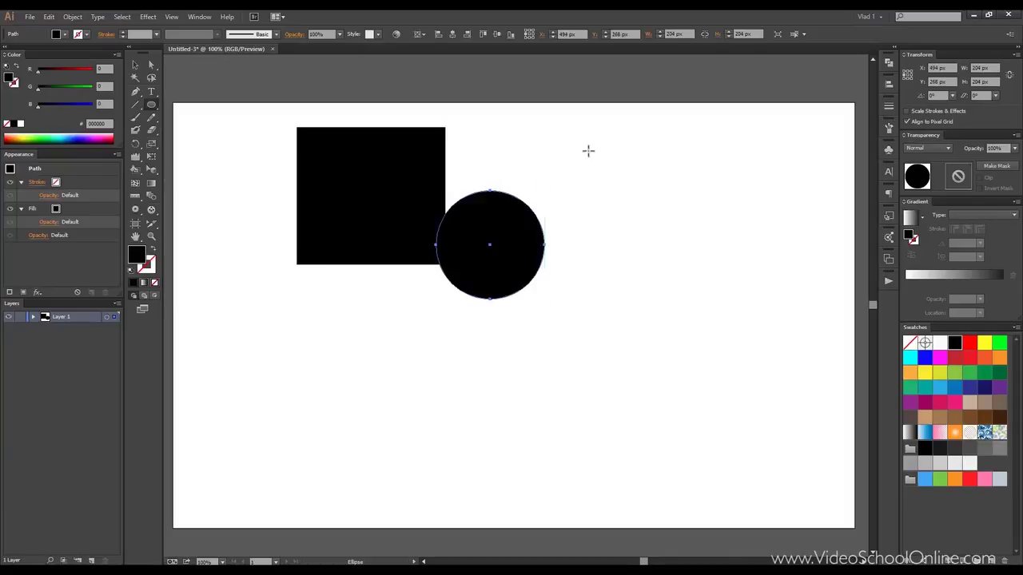
left_click_drag(616, 155, 680, 219)
left_click_drag(674, 268, 712, 306)
Fill the largest circle with green and move it to overlap the rectangle's lower-right corner
key("v")
left_click(499, 239)
left_click(965, 372)
left_click_drag(511, 248, 457, 251)
Fill one small circle teal over the rectangle's upper-right edge and the other dark gray over its lower edge and the green circle
left_click(616, 155)
left_click(924, 387)
left_click_drag(616, 166, 427, 184)
left_click_drag(671, 264, 375, 268)
left_click(968, 451)
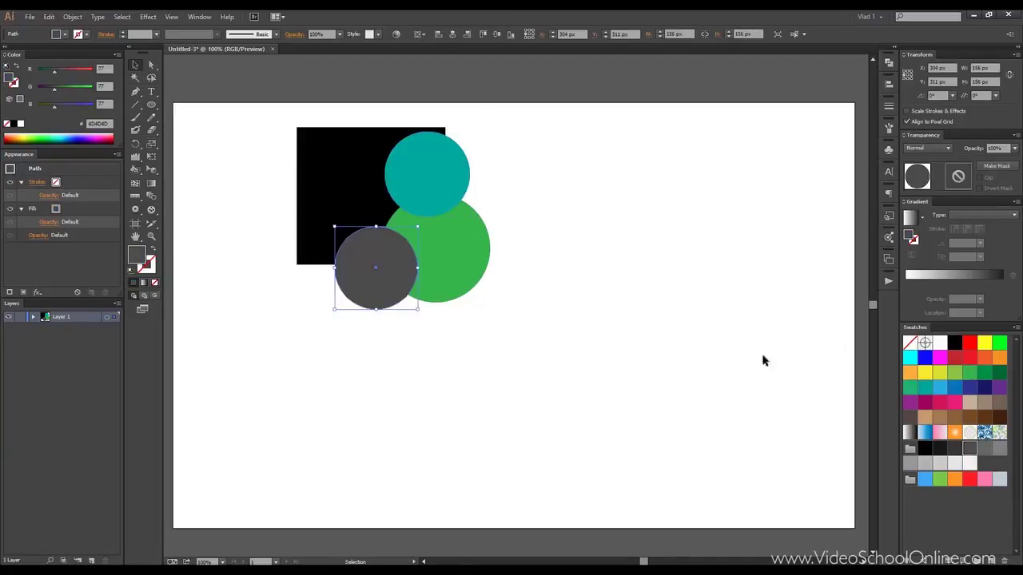
Display the Pathfinder operations beside the artwork
left_click(614, 254)
left_click_drag(235, 103, 572, 351)
left_click_drag(527, 194, 594, 224)
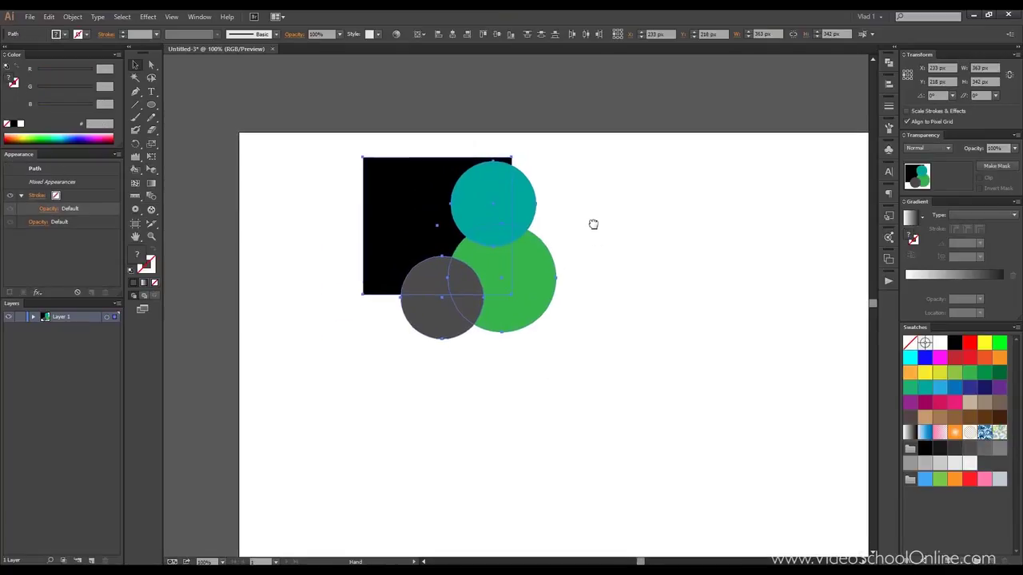
left_click(609, 209)
left_click_drag(429, 186, 417, 182)
left_click(888, 64)
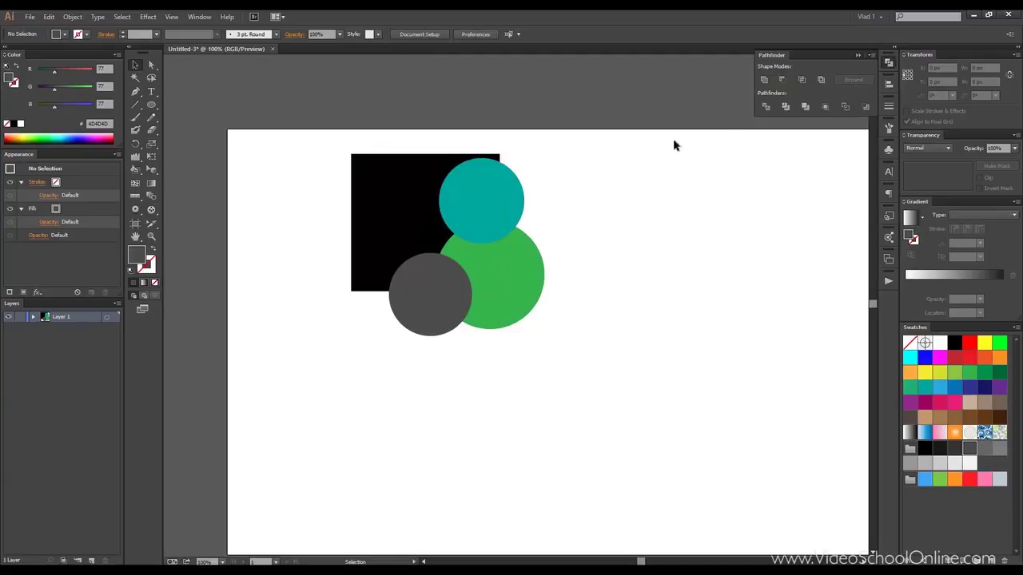
Move the black rectangle and teal circle together to the right of the other circles and duplicate the pair directly below
left_click_drag(354, 130, 515, 183)
left_click(544, 172)
left_click(431, 183)
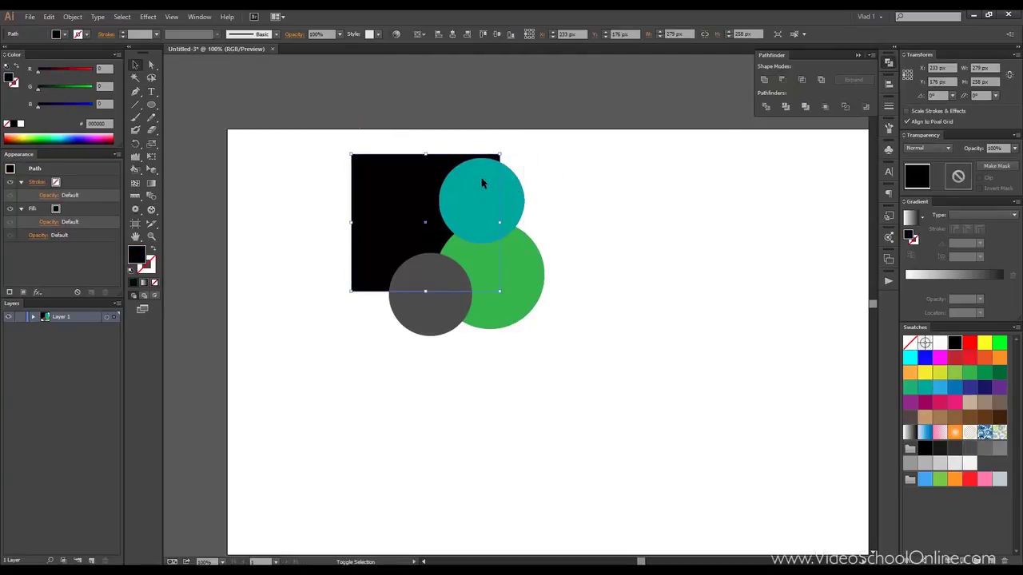
left_click(481, 177, "shift")
left_click_drag(475, 187, 692, 200)
left_click_drag(634, 243, 530, 244)
left_click_drag(518, 219, 518, 424)
Unite the upper rectangle and teal circle into a single shape with Pathfinder
left_click_drag(434, 142, 716, 320)
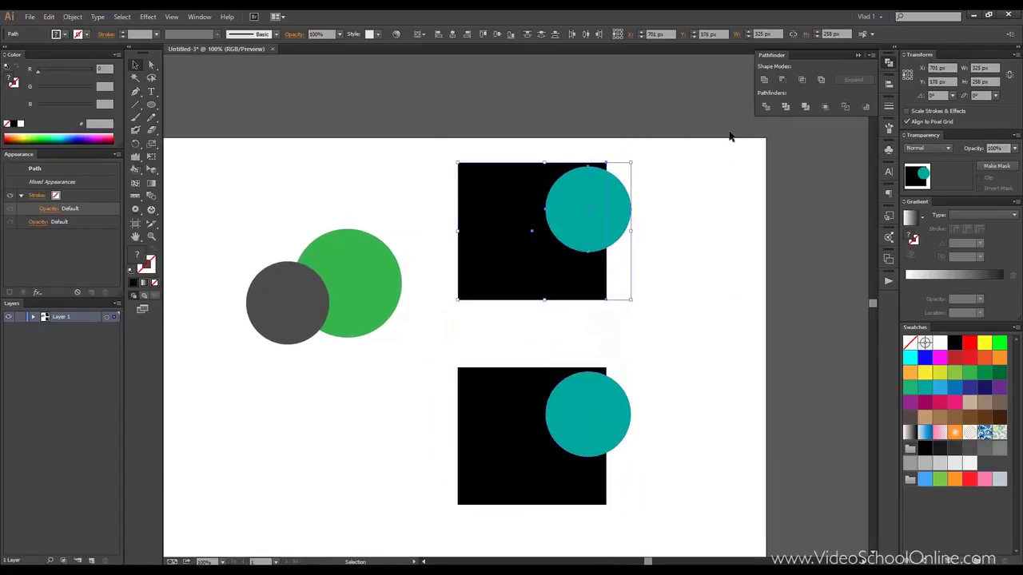
left_click(764, 80)
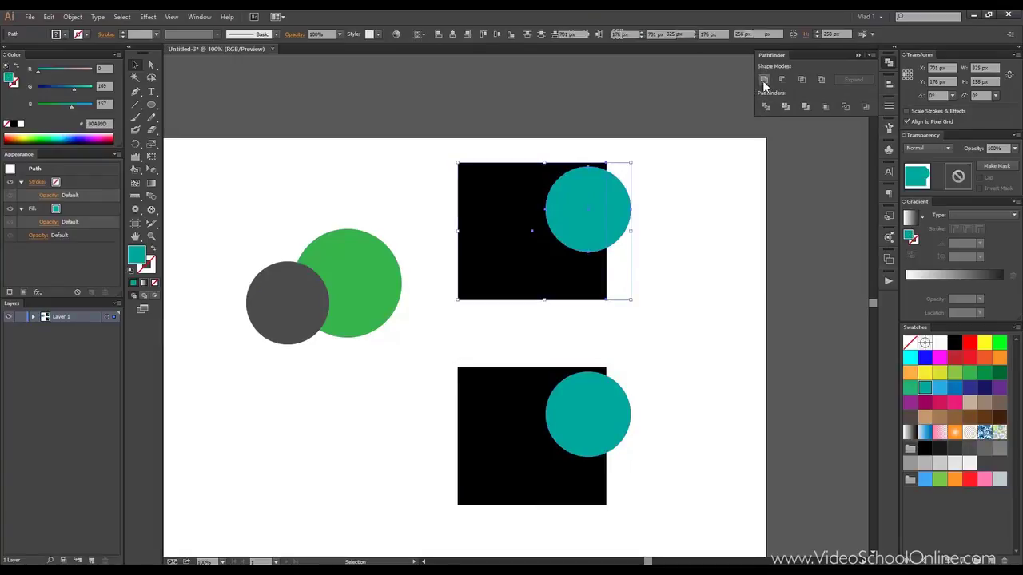
left_click(629, 143)
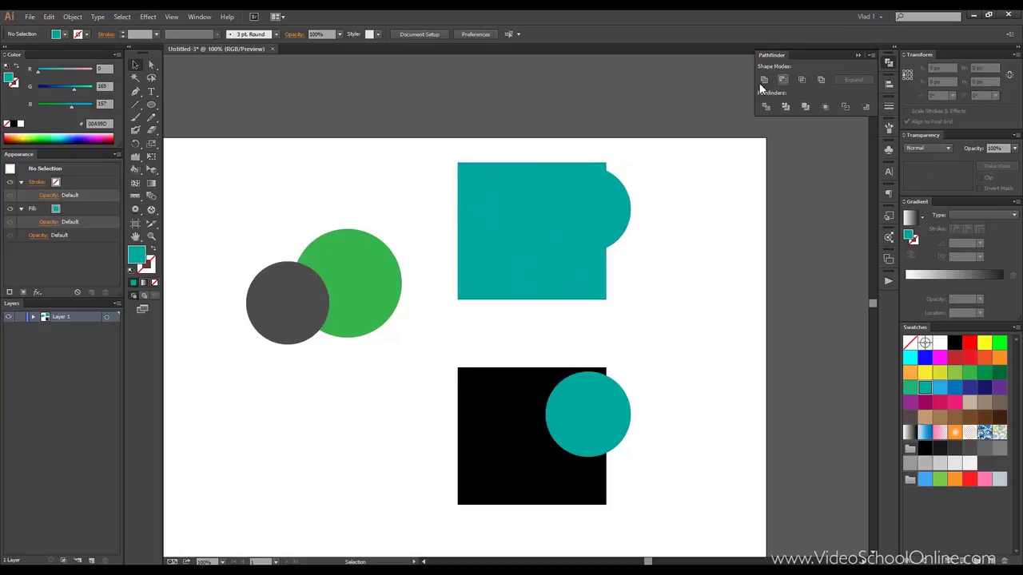
left_click(578, 213)
left_click(567, 362)
Unite the lower rectangle and teal circle as an editable compound shape
left_click_drag(434, 354, 664, 523)
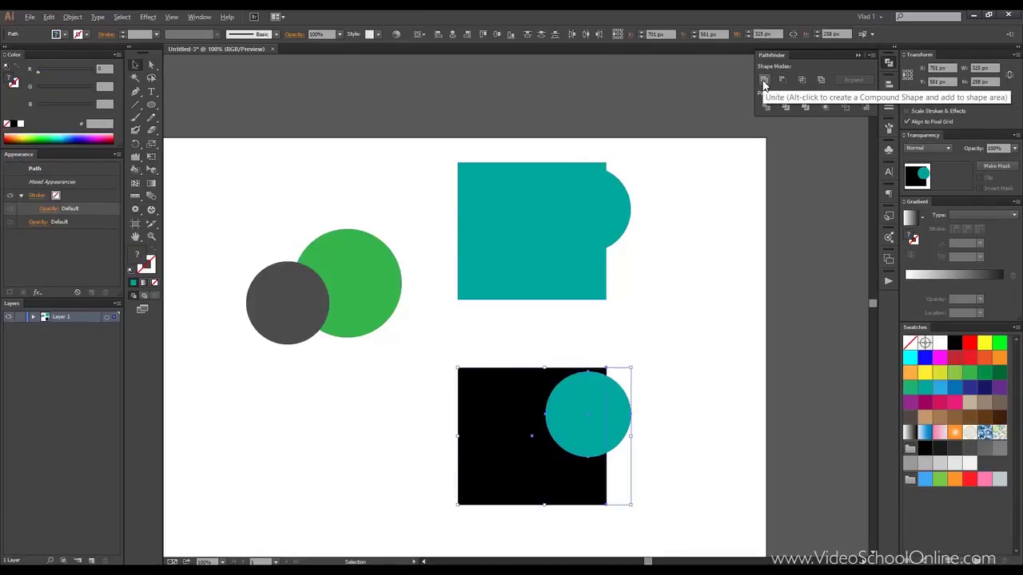
left_click(764, 83)
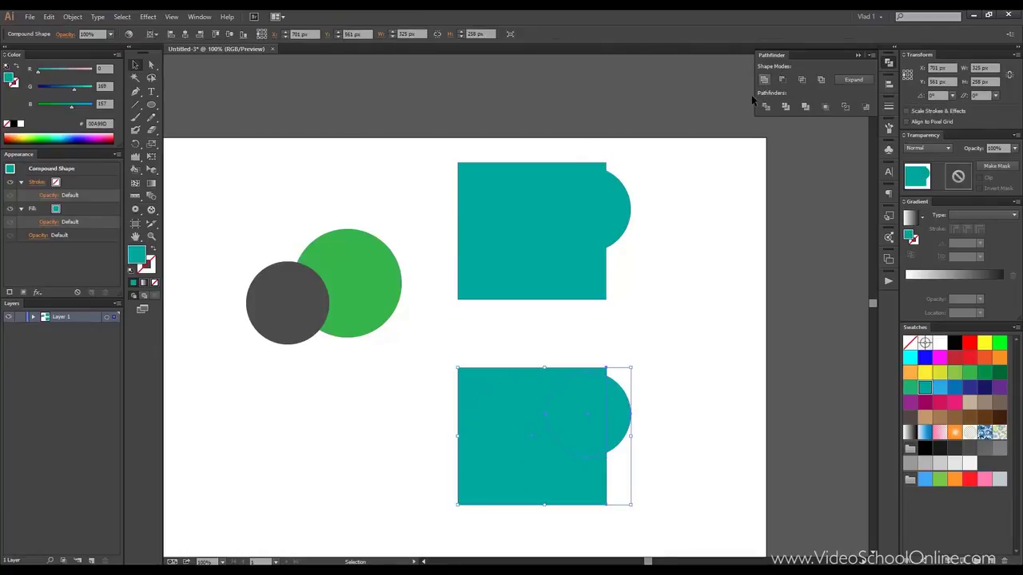
left_click(633, 352)
left_click_drag(635, 354, 641, 325)
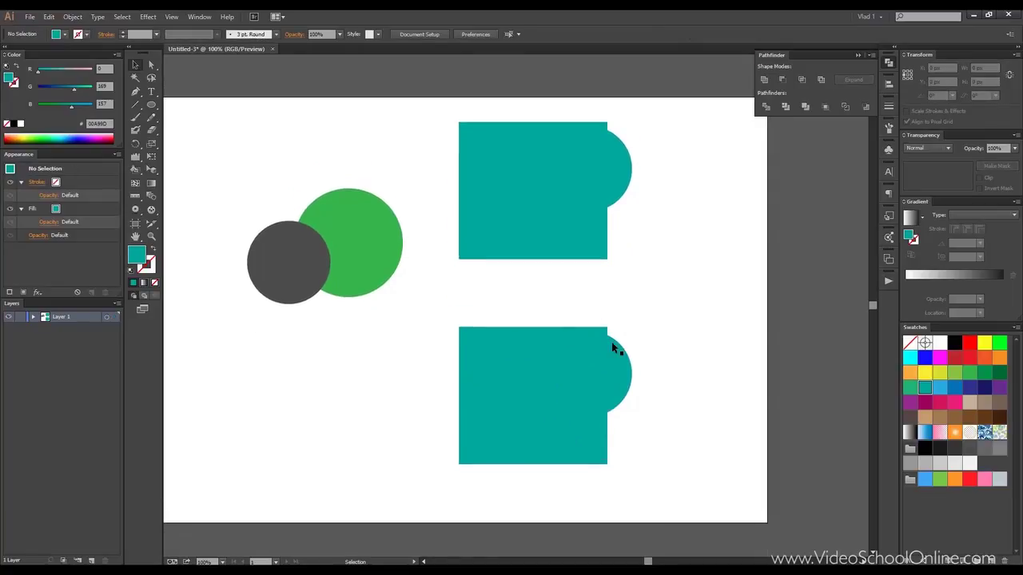
Isolate the lower compound shape and move its circle up onto the rectangle's upper-right corner
left_click(612, 342)
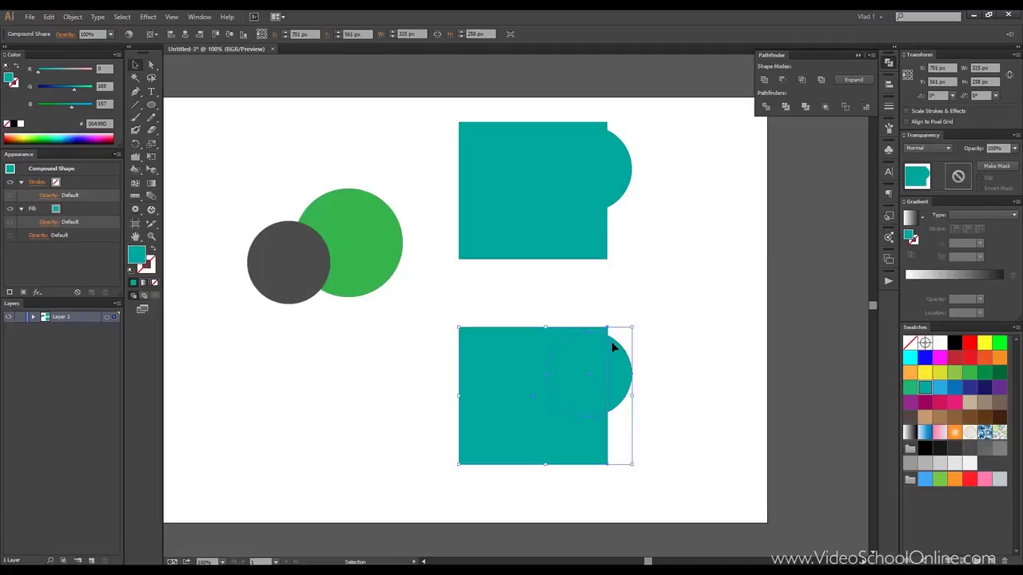
left_click(637, 284)
left_click(591, 350)
right_click(536, 369)
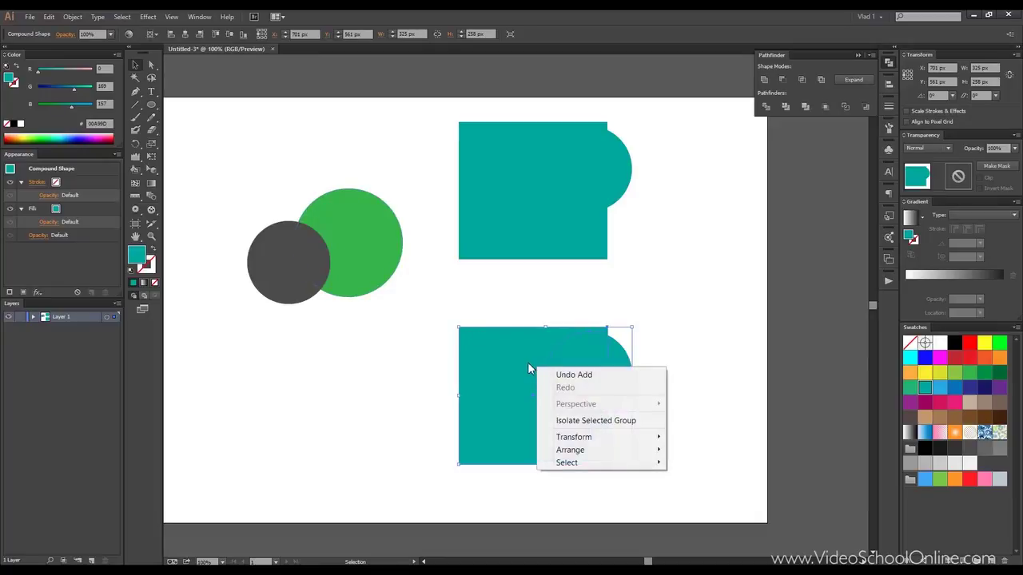
left_click(595, 423)
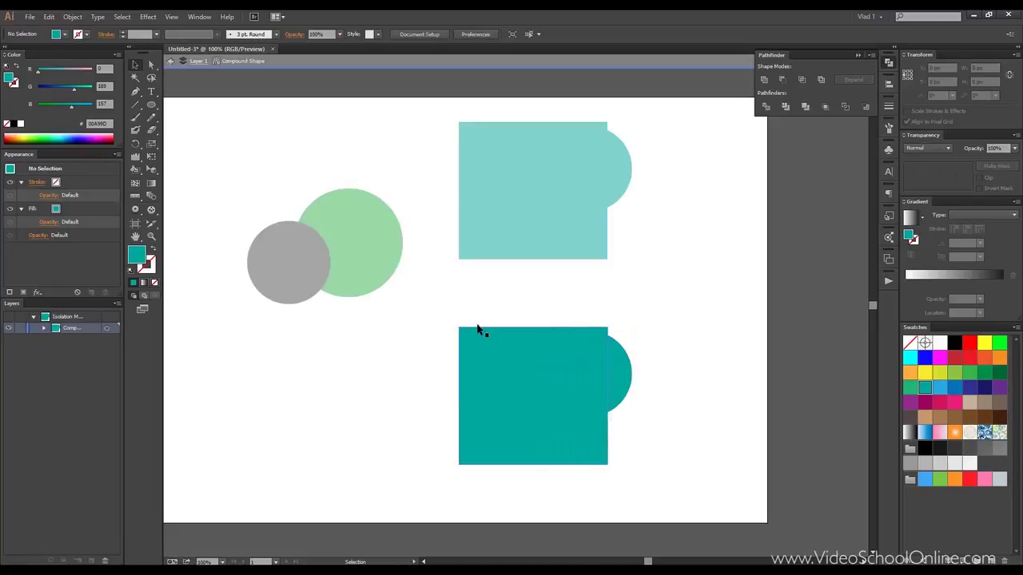
left_click(599, 377)
left_click_drag(600, 377, 632, 315)
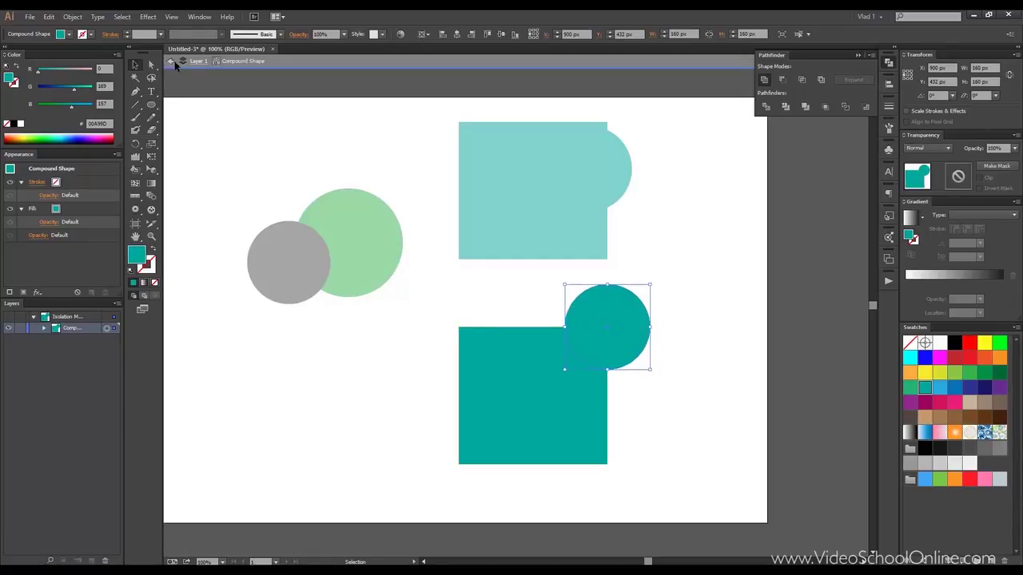
left_click(170, 63)
Move the whole compound shape slightly down and exit isolation mode completely
left_click_drag(599, 329, 613, 347)
right_click(613, 348)
left_click(704, 315)
left_click(630, 320)
left_click(711, 277)
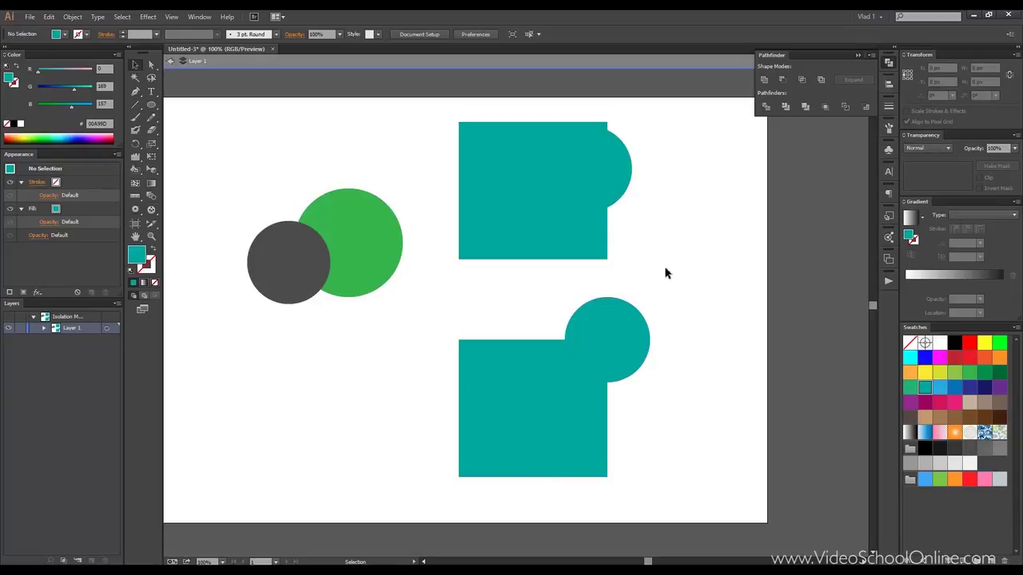
left_click(171, 63)
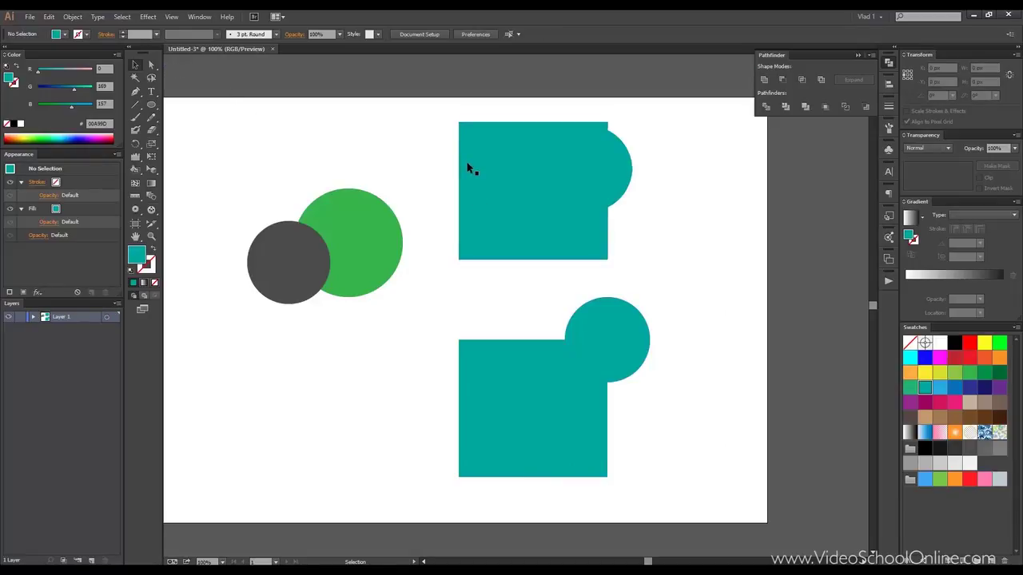
Delete both united teal shapes
left_click_drag(447, 102, 662, 489)
left_click(706, 386)
left_click(565, 399)
left_click(563, 201, "shift")
key("Delete")
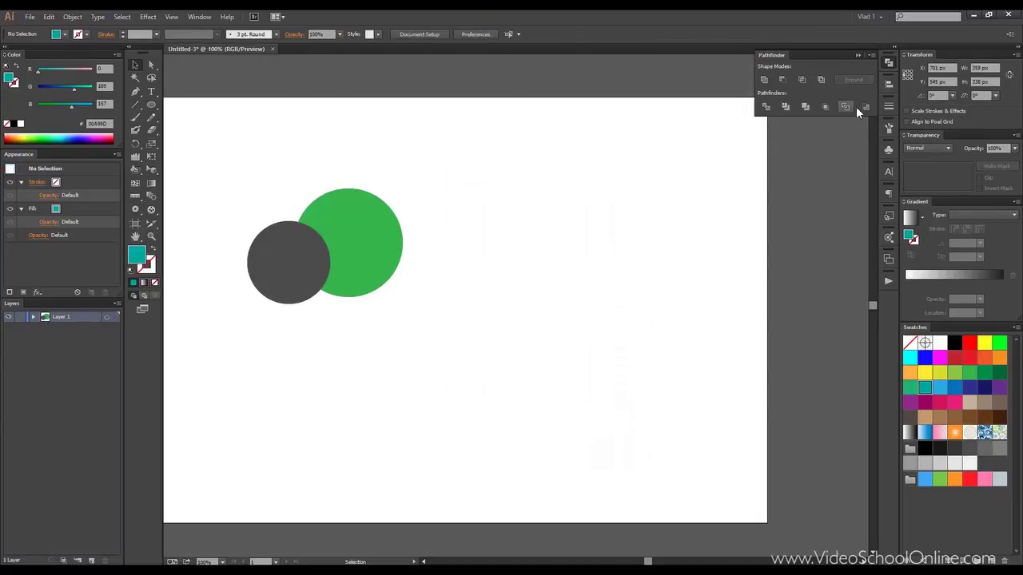
Duplicate the gray and green circles together directly below the originals
left_click_drag(470, 177, 600, 193)
left_click_drag(372, 194, 579, 311)
left_click_drag(509, 264, 509, 461)
Try Minus Front on the upper gray and green circles and undo the subtraction
left_click_drag(336, 162, 607, 319)
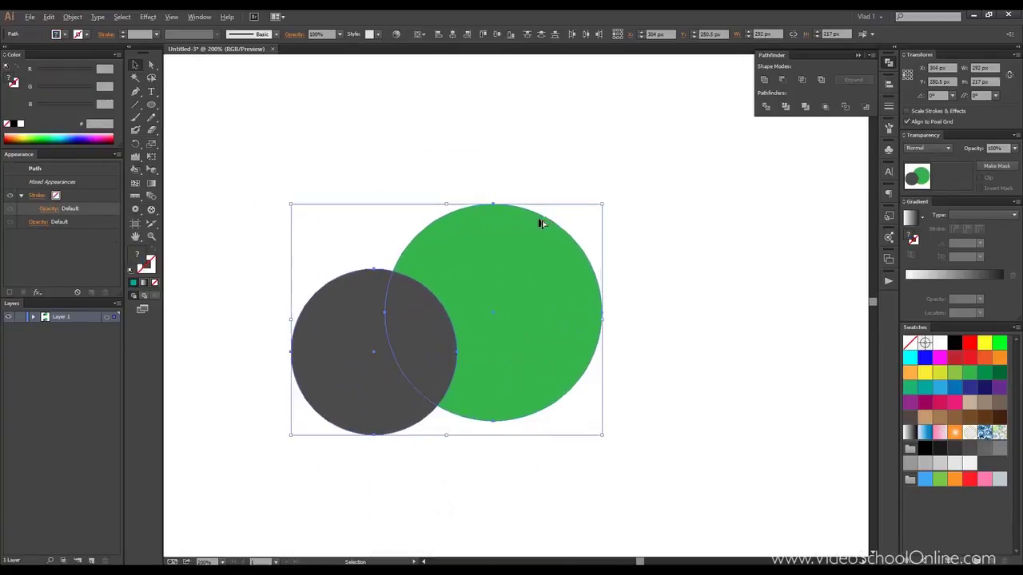
left_click(786, 82)
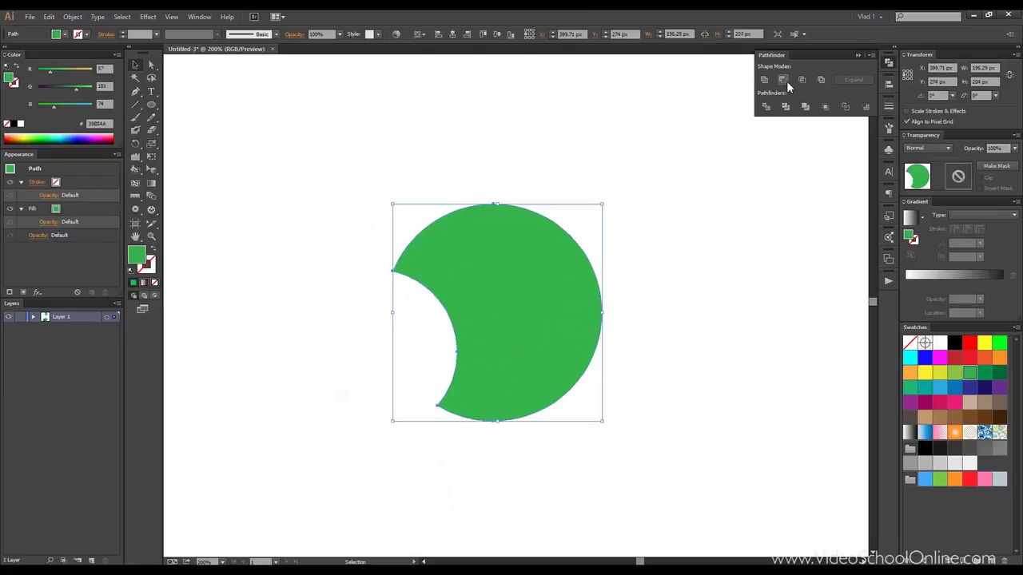
left_click(685, 151)
key("ctrl+z")
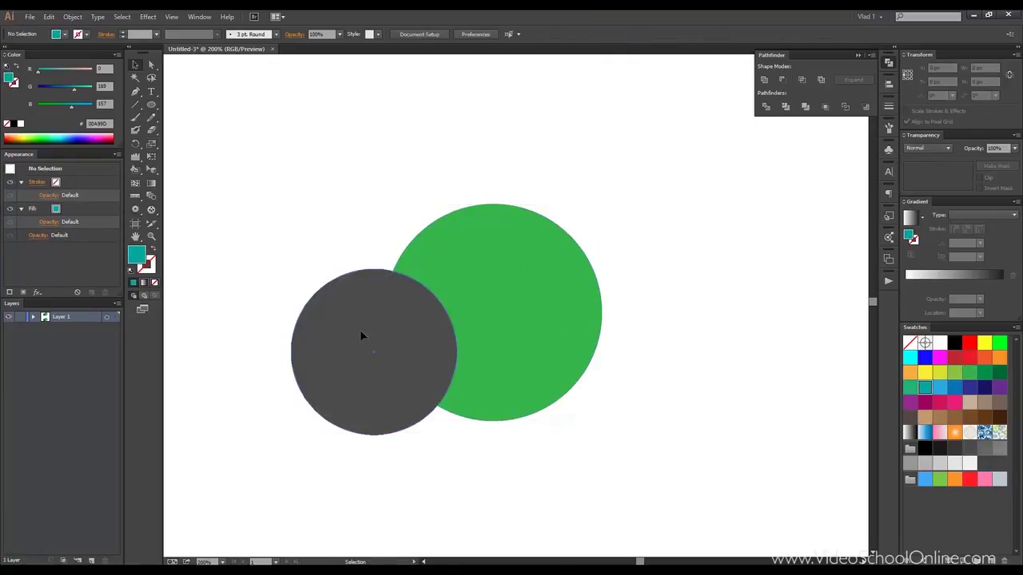
Examine the Arrange stacking options available for the upper gray circle
left_click(386, 314)
right_click(387, 316)
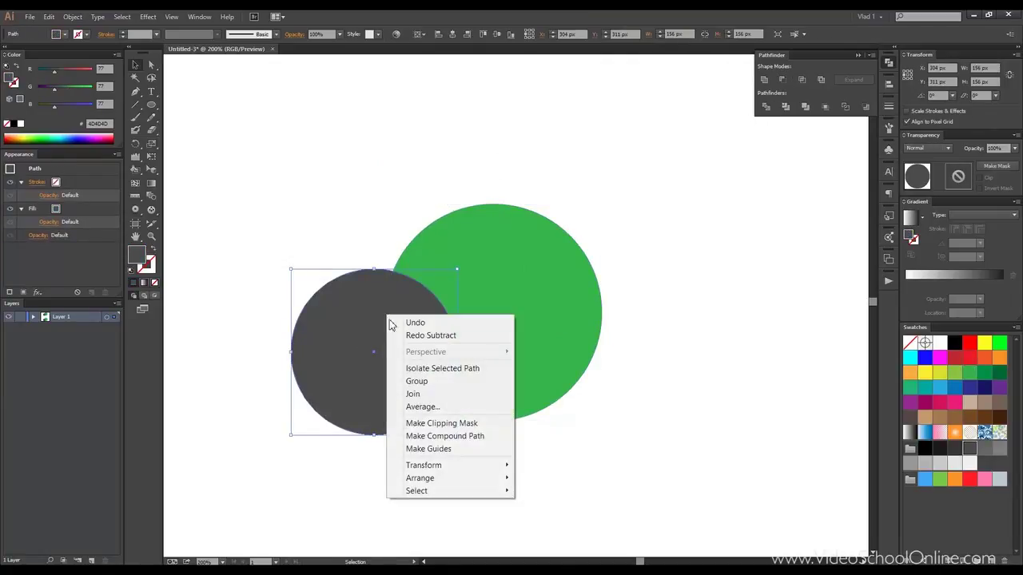
mouse_move(472, 483)
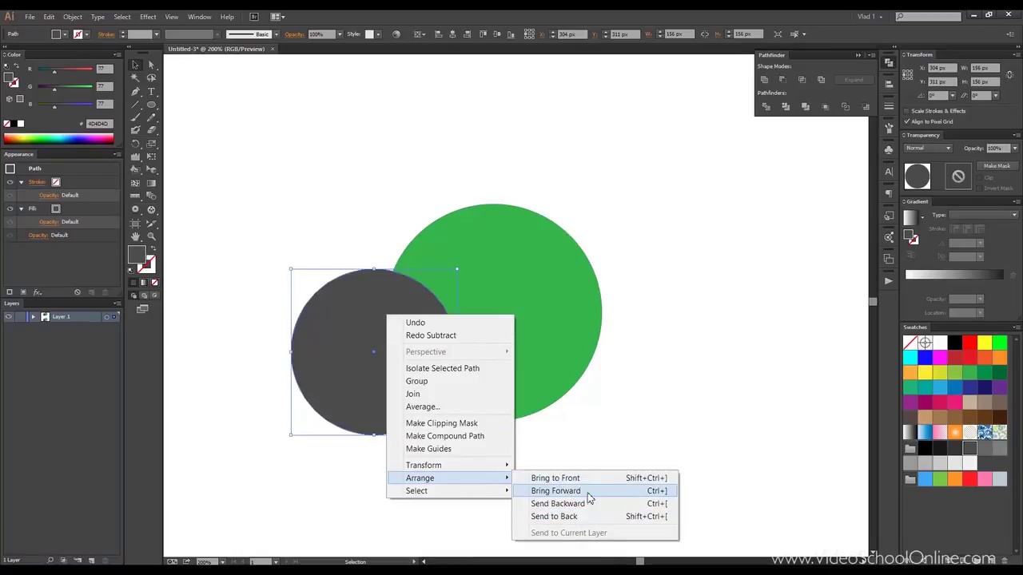
left_click(598, 419)
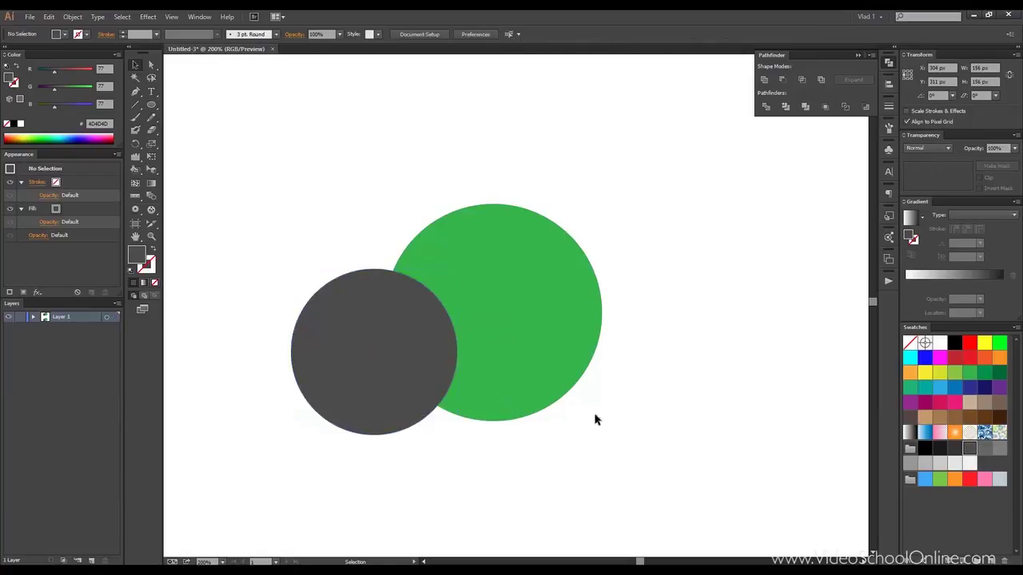
Expand Layer 1 and examine the stacking order of the gray and green circle paths
left_click(317, 299)
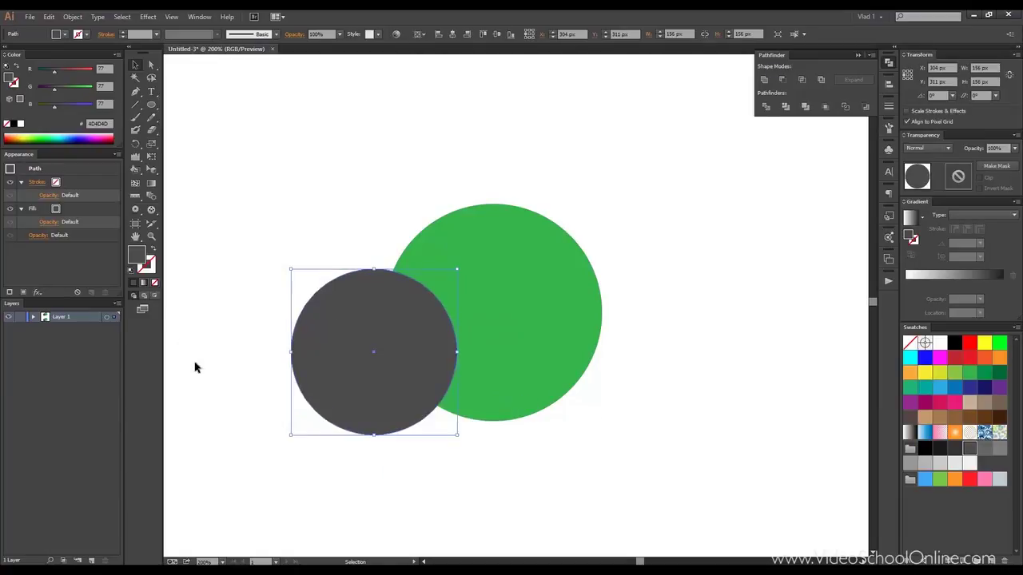
left_click(34, 316)
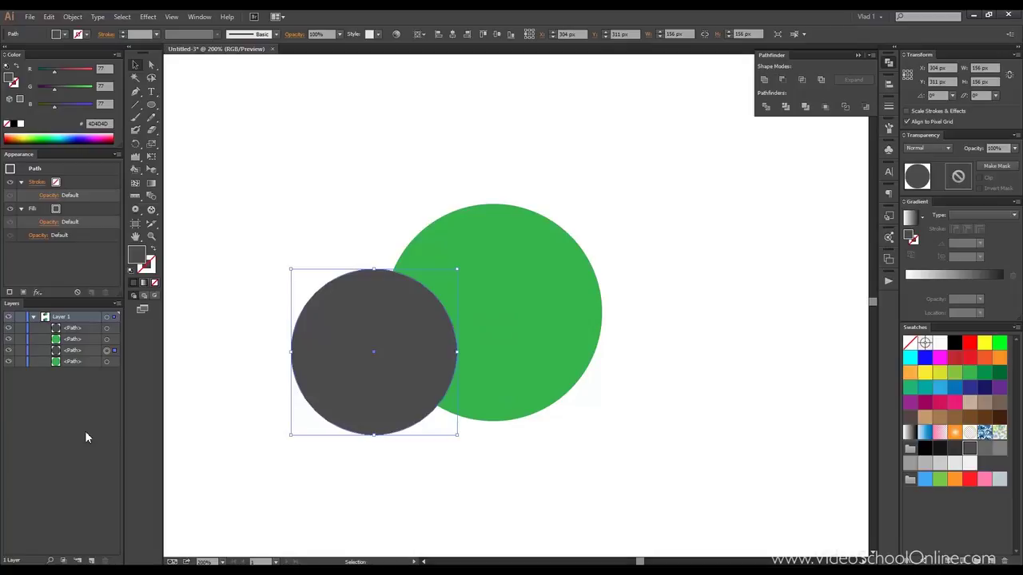
left_click(76, 351)
left_click(76, 362)
left_click(76, 340)
left_click(75, 329)
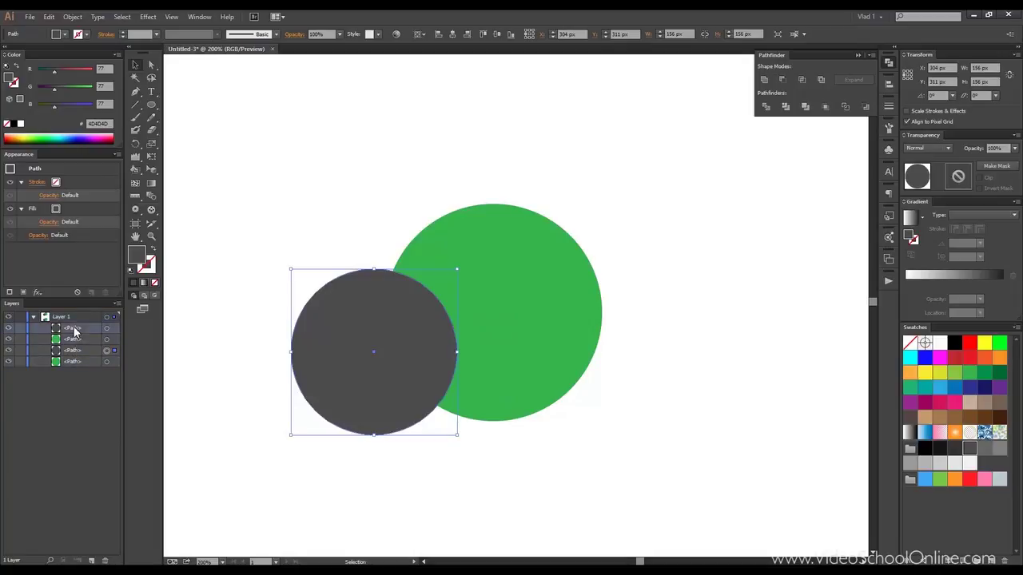
Subtract the gray circle from the green one with Minus Front, shift the cut shape slightly, and undo both changes
left_click_drag(244, 218, 609, 446)
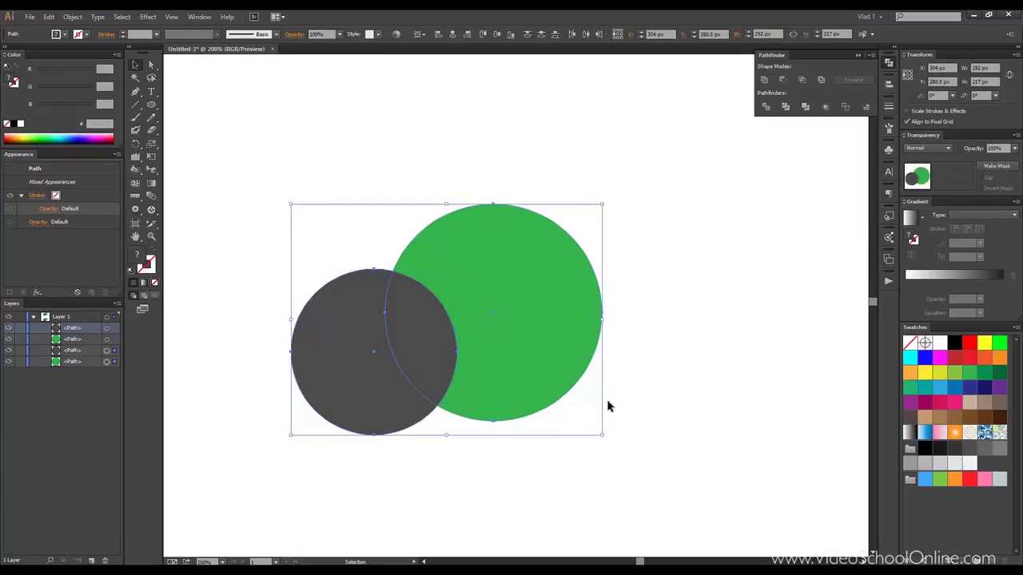
left_click(781, 80)
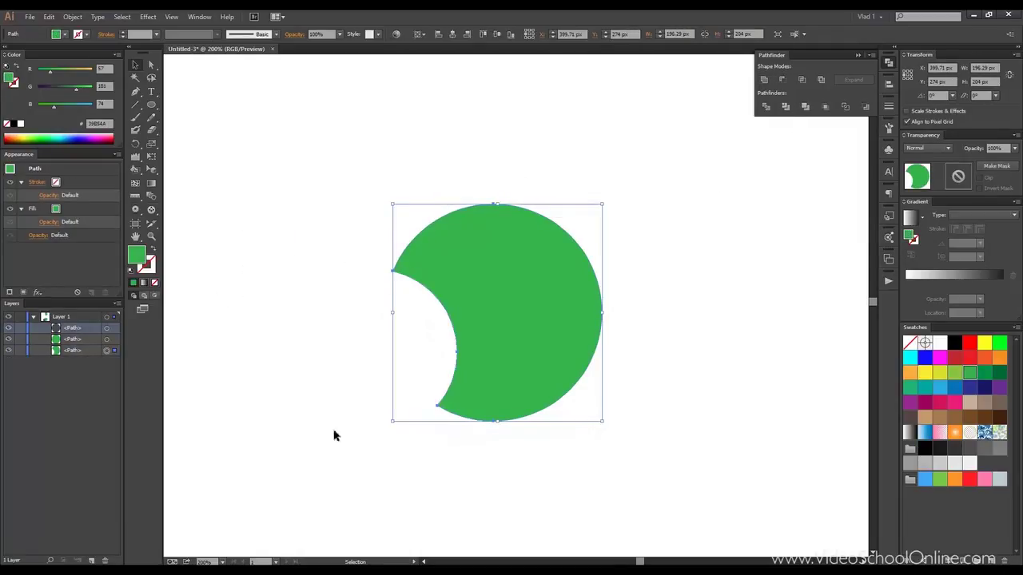
left_click_drag(456, 337, 469, 391)
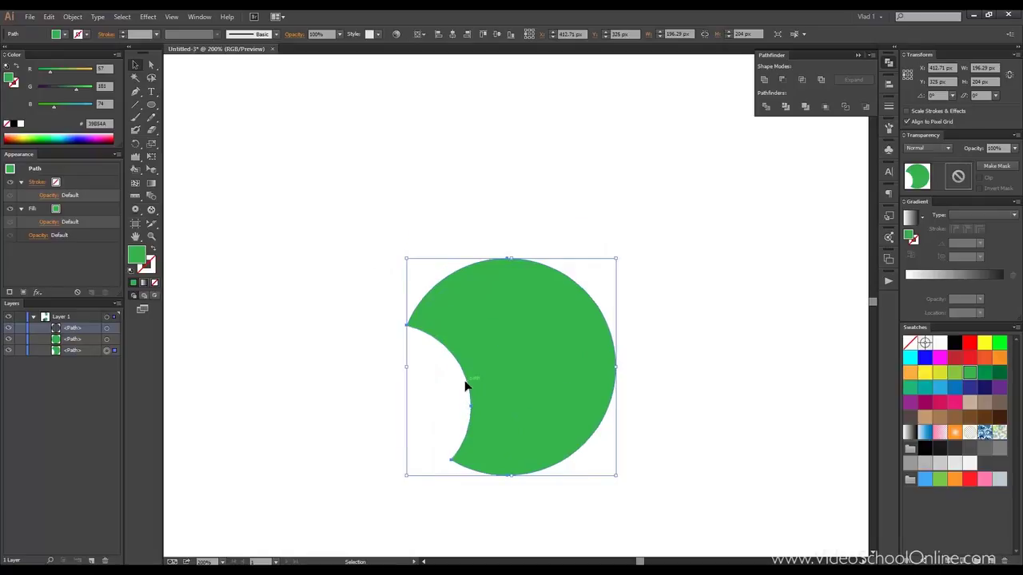
key("ctrl+z")
key("ctrl+z")
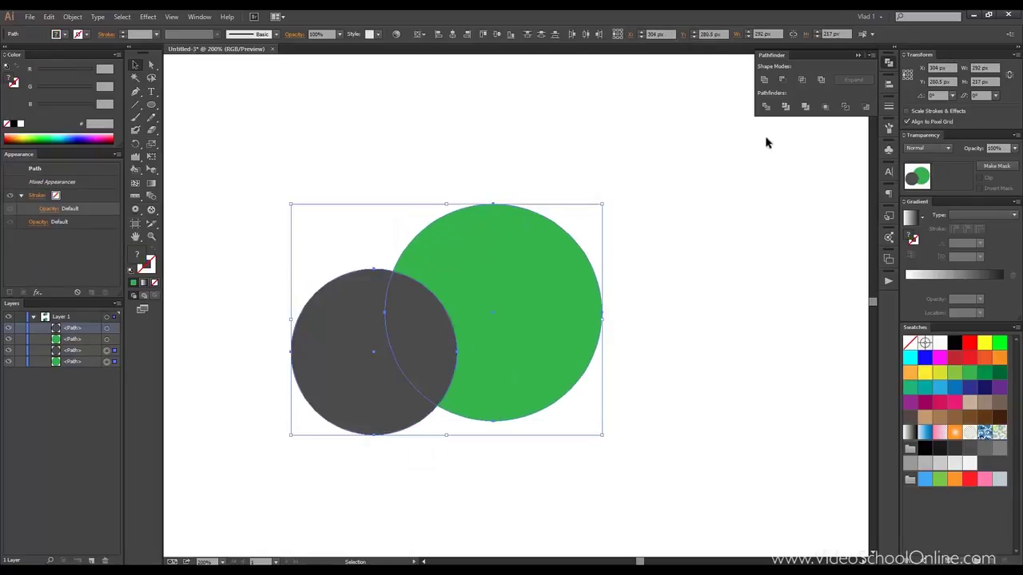
Try Minus Back to cut the green circle out of the gray one and undo it
left_click(865, 108)
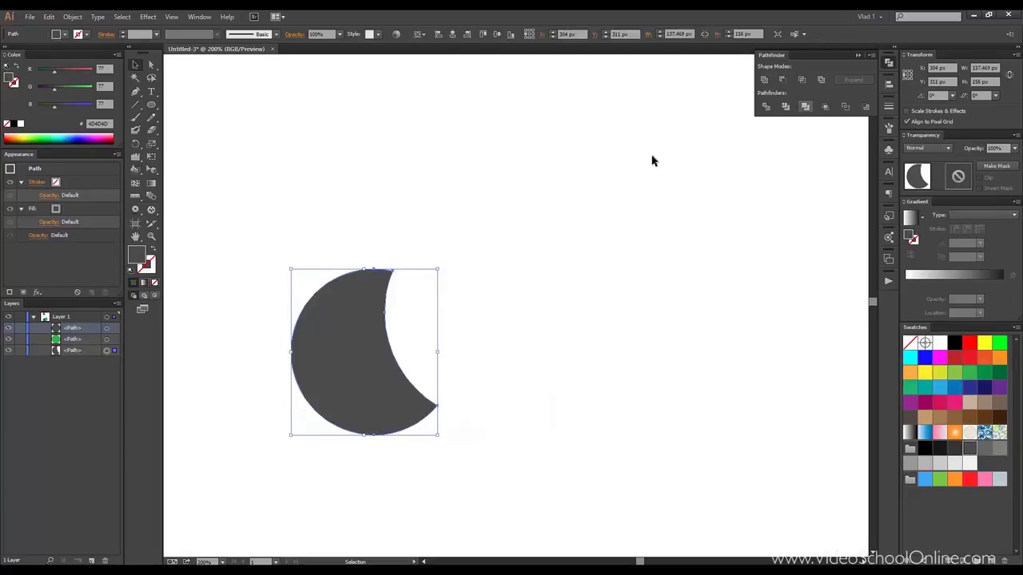
key("ctrl+z")
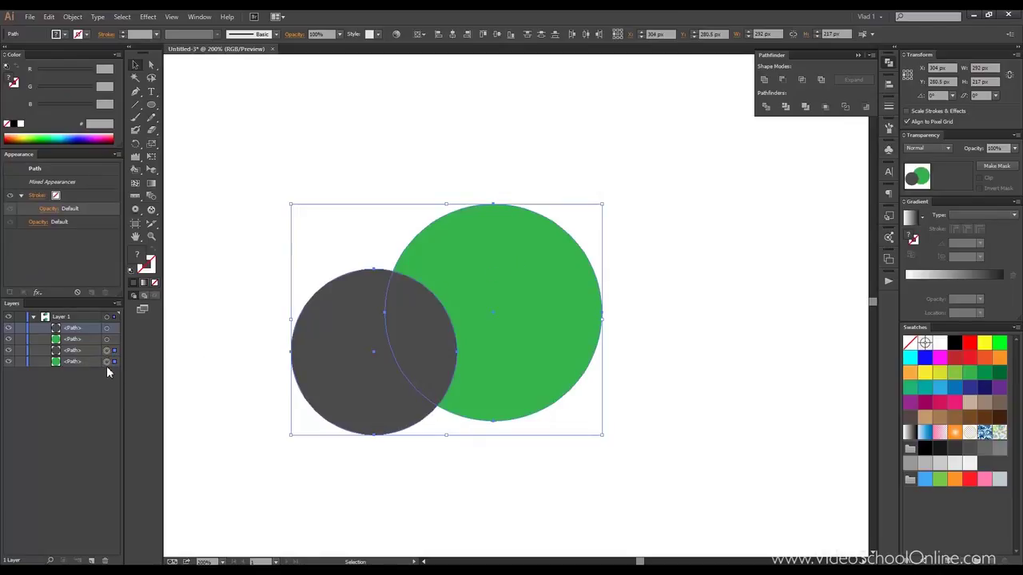
Try Intersect on the overlapping gray and green circles and undo it
left_click(337, 152)
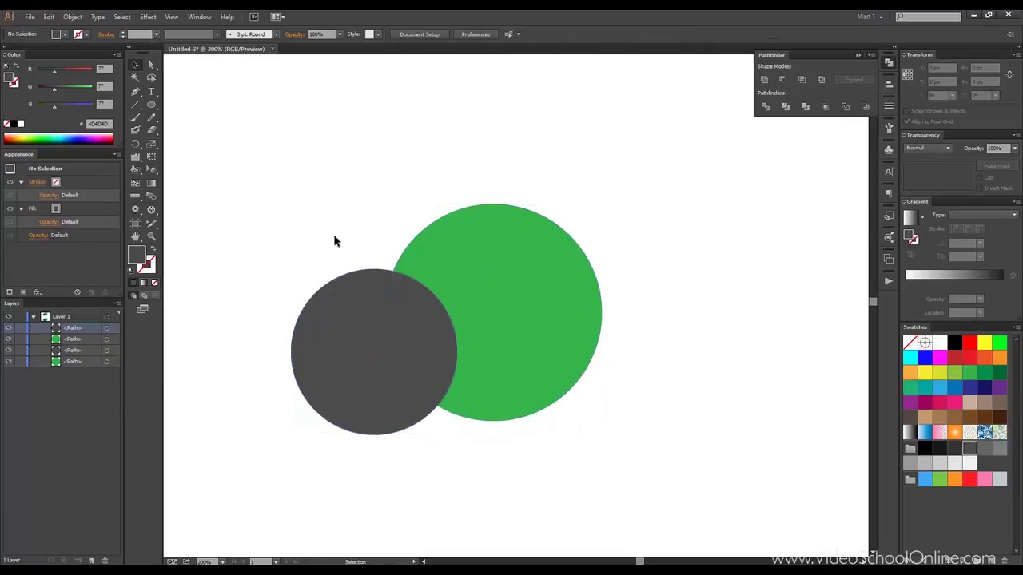
left_click_drag(331, 172, 577, 398)
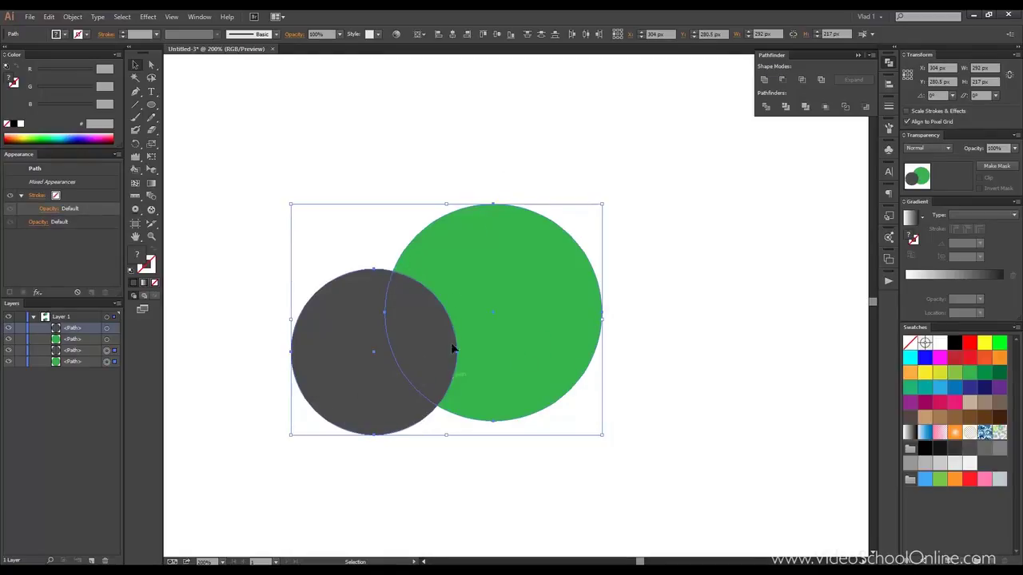
left_click(801, 80)
key("ctrl+z")
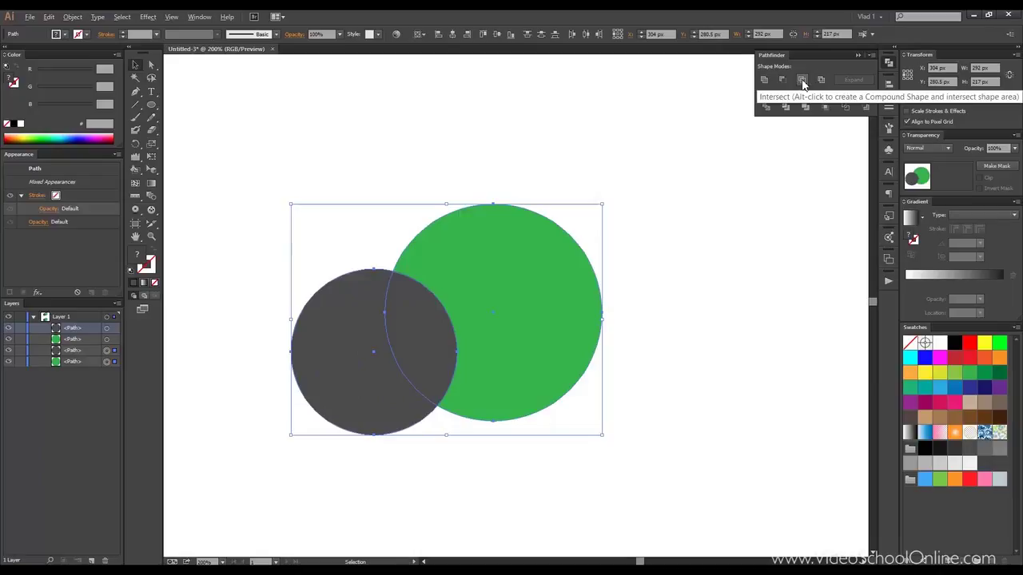
Try making an Intersect compound shape from the two circles, expand it to a plain path, and undo both operations
left_click(802, 81, "alt")
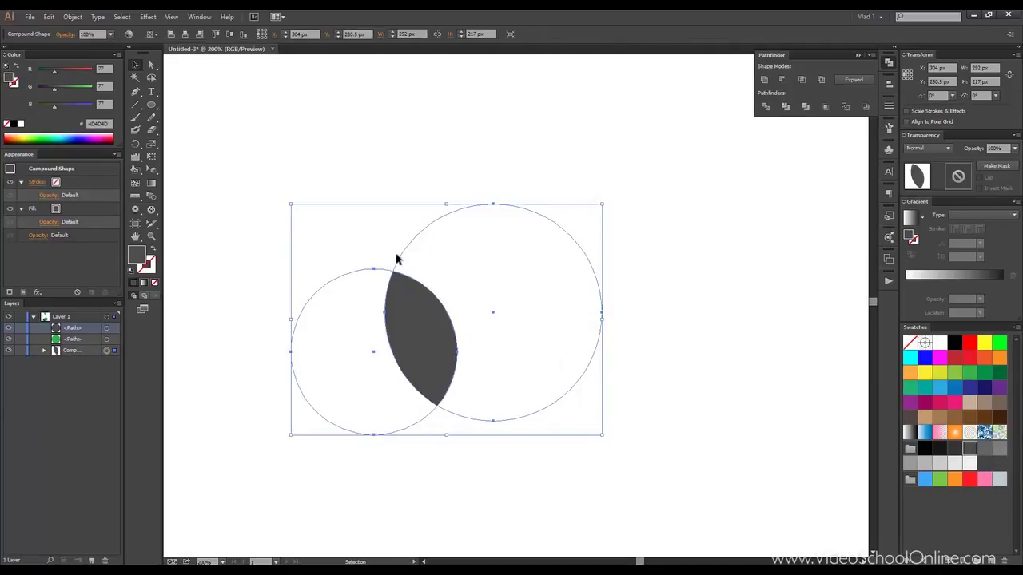
left_click(850, 79)
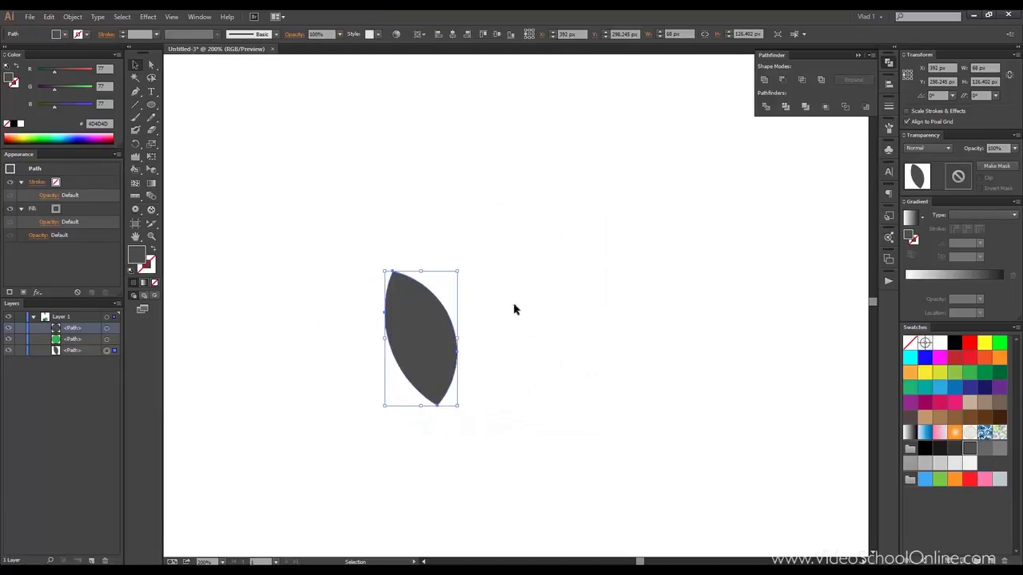
key("ctrl+z")
key("ctrl+z")
key("ctrl+z")
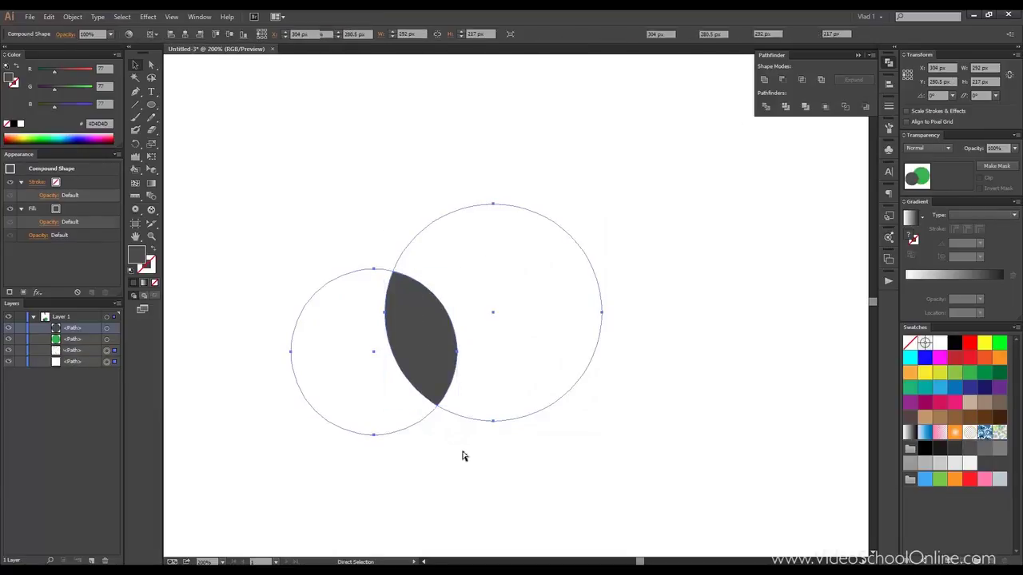
Try Exclude on the overlapping gray and green circles, undo it, and deselect them
left_click(821, 80)
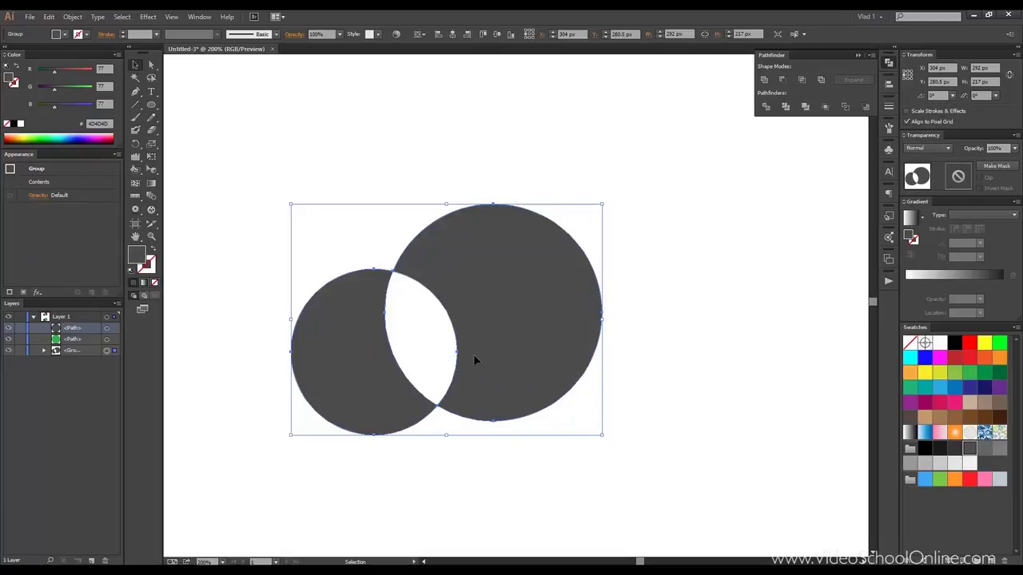
key("ctrl+z")
left_click(334, 203)
key("space")
left_click_drag(340, 200, 386, 175)
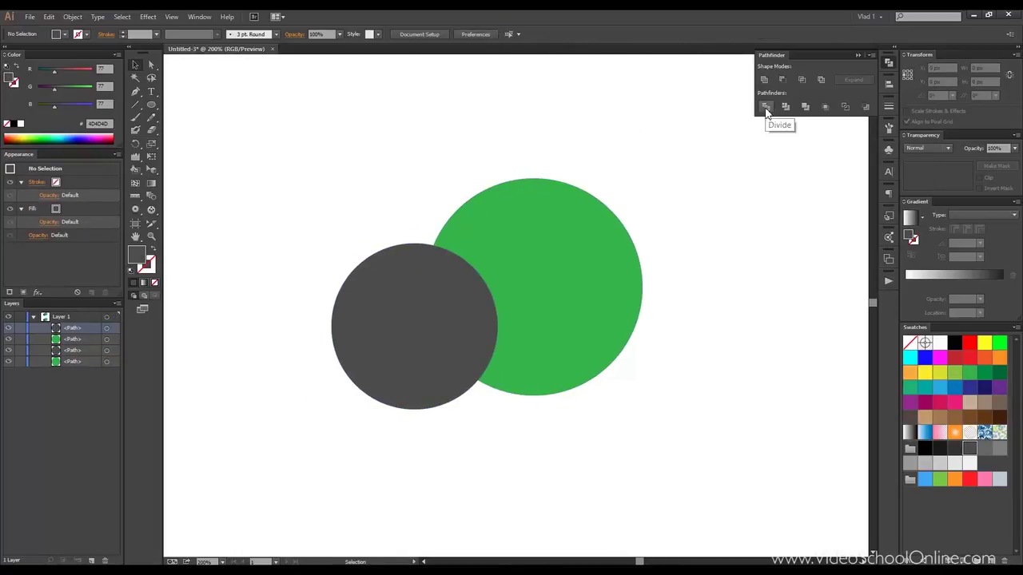
Apply Divide to the upper gray and green circles and ungroup the resulting pieces
left_click_drag(320, 166, 709, 402)
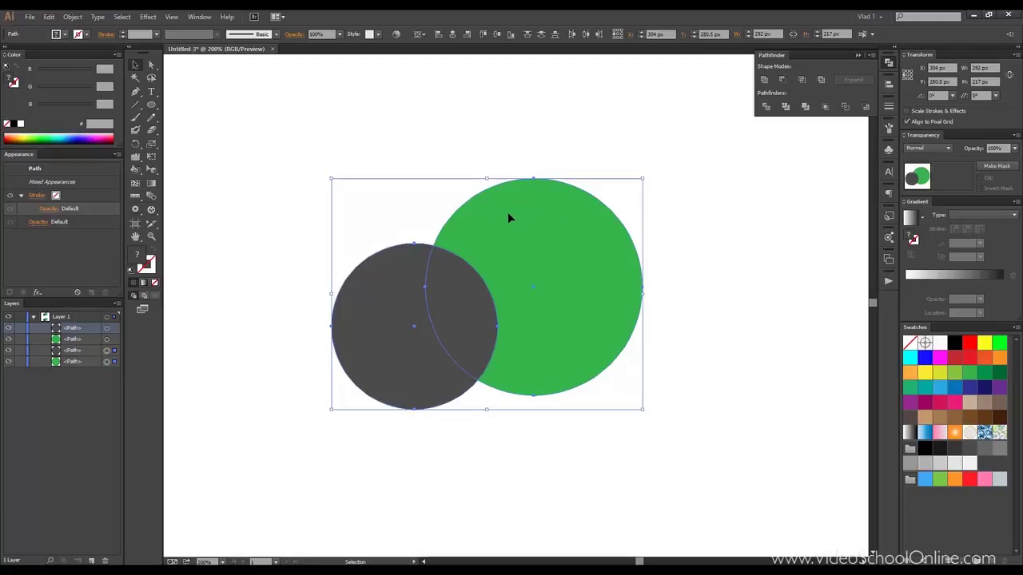
left_click(765, 106)
right_click(408, 285)
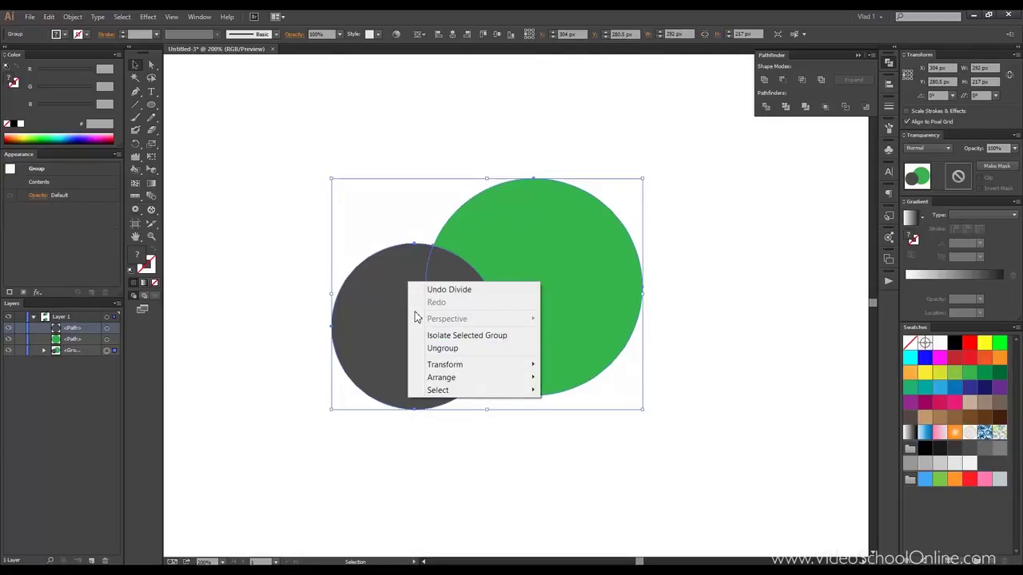
left_click(448, 350)
Move the gray crescent, the leaf-shaped overlap and the cut green shape apart from one another
left_click_drag(379, 293, 315, 330)
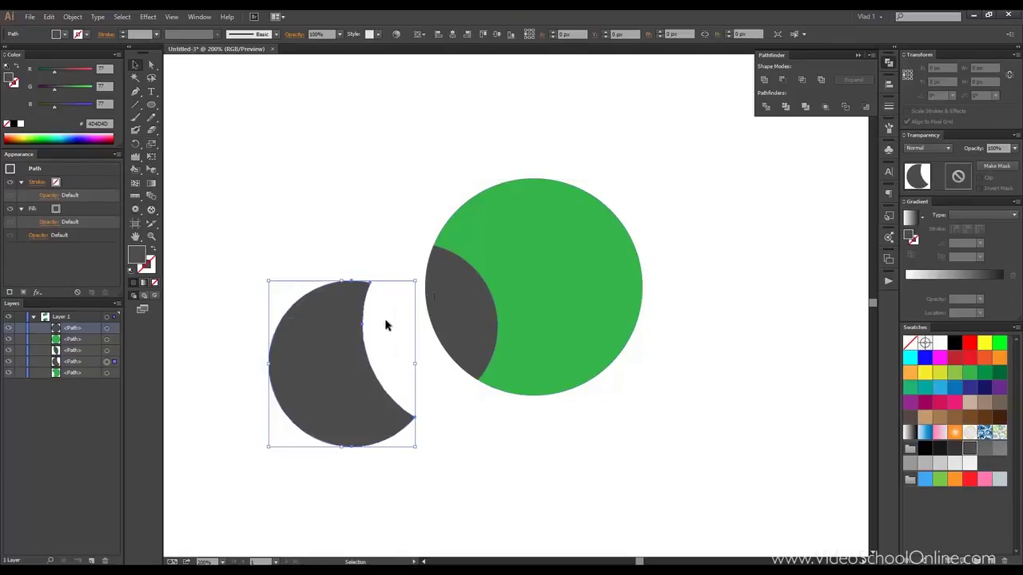
left_click_drag(448, 280, 325, 172)
left_click_drag(552, 240, 605, 159)
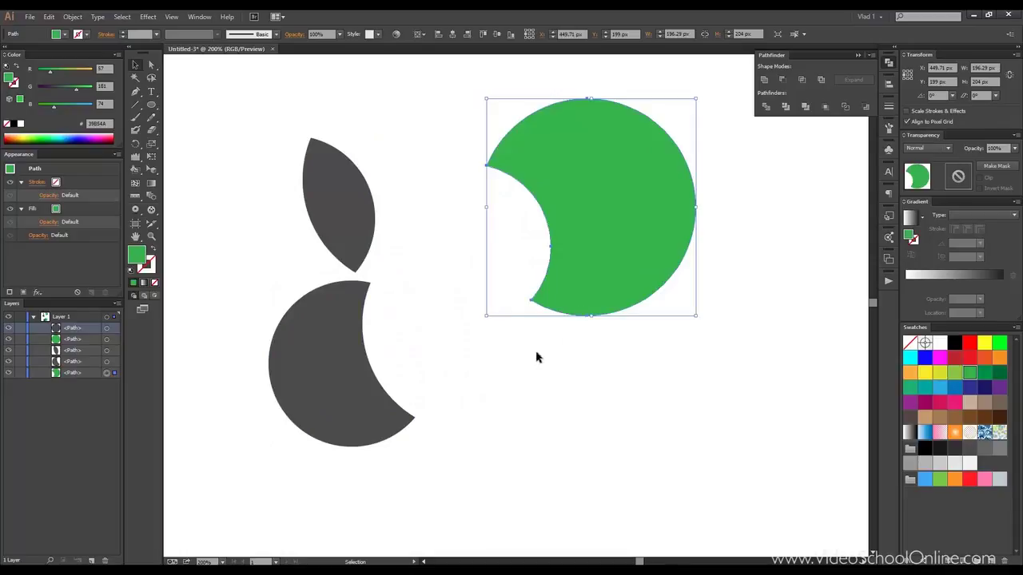
left_click(474, 318)
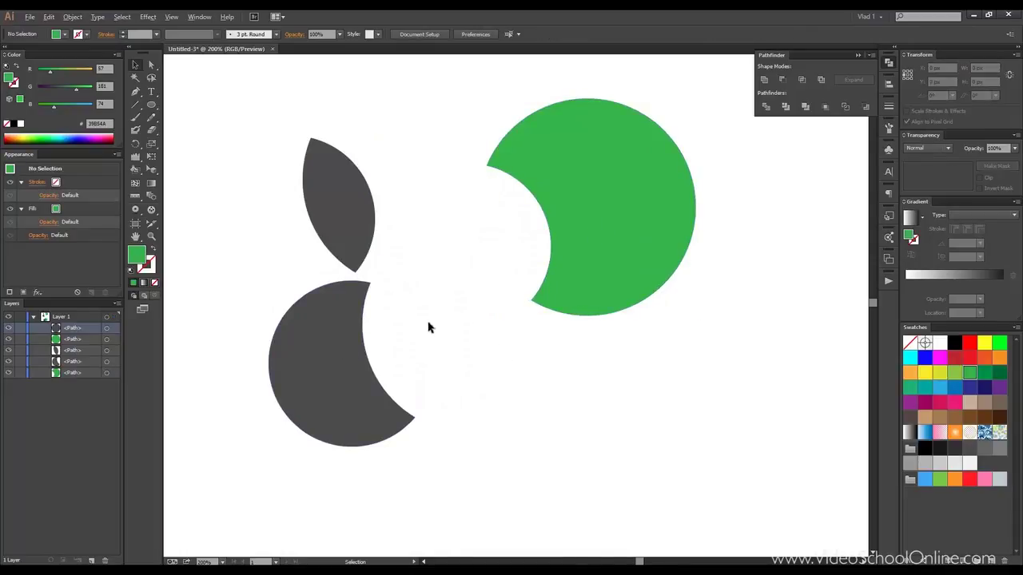
scroll(428, 327, "down", 3)
scroll(394, 329, "up", 3)
scroll(463, 305, "down", 3)
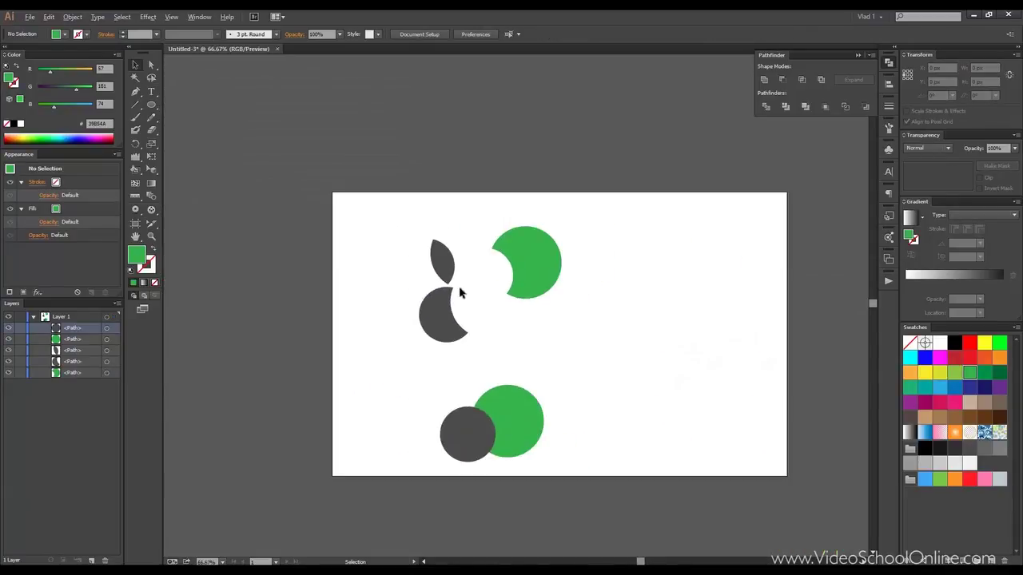
scroll(464, 304, "up", 2)
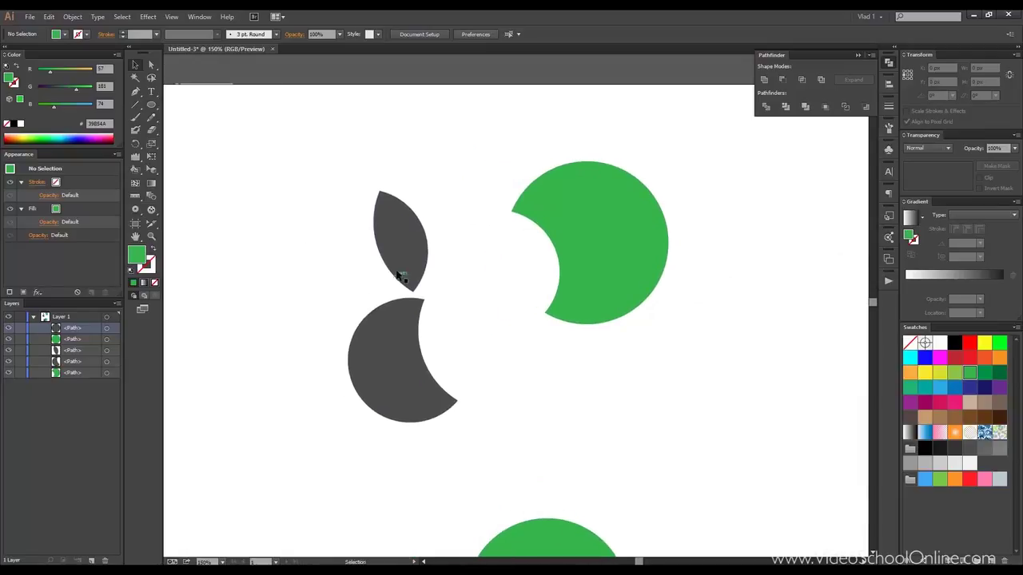
left_click_drag(422, 254, 477, 354)
Undo the piece moves, the ungrouping and the Divide, then test-move the whole green circle and undo that move
key("ctrl+z")
key("ctrl+z")
key("ctrl+z")
key("ctrl+z")
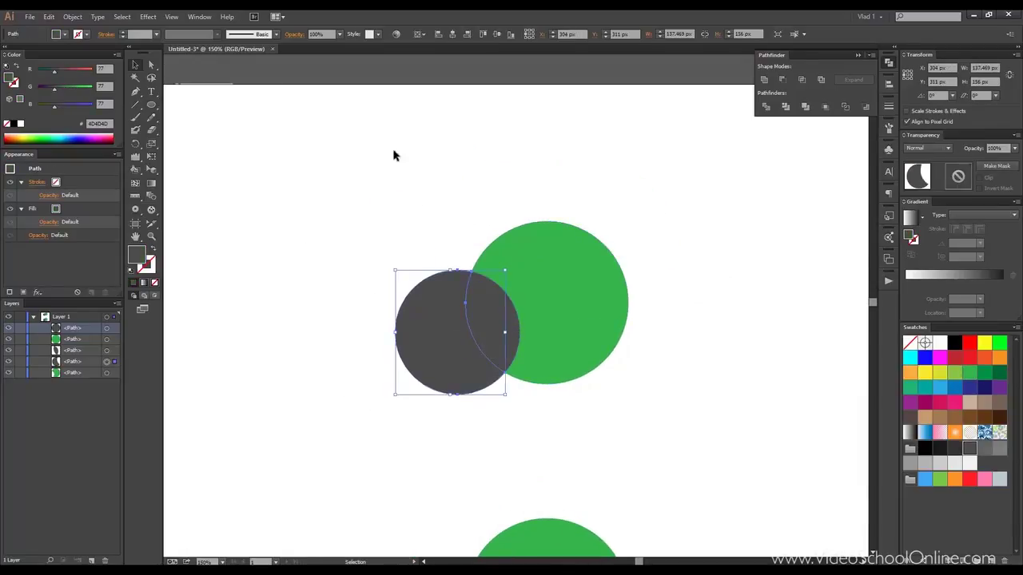
left_click(396, 157)
scroll(552, 276, "up", 1)
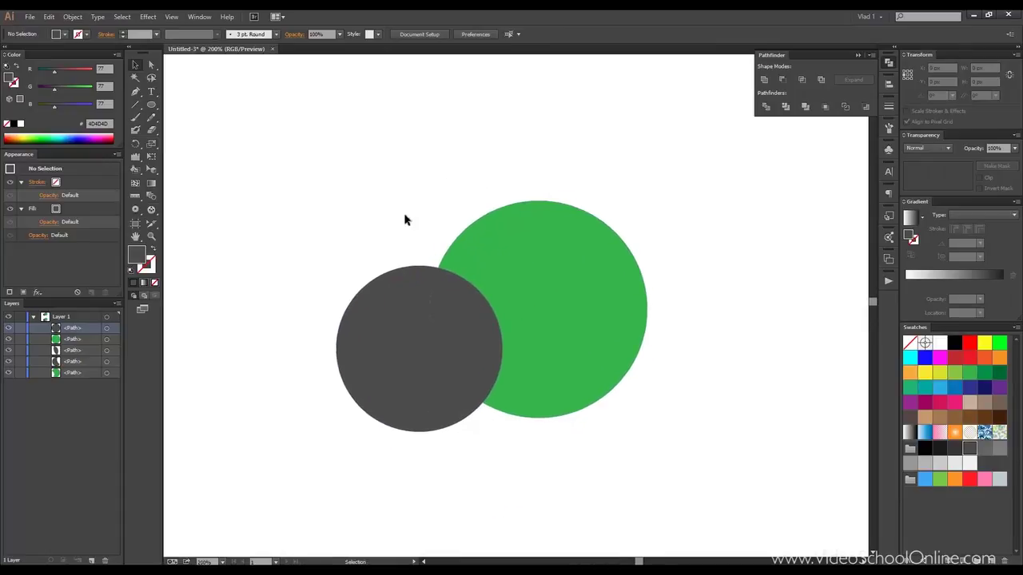
scroll(405, 220, "down", 4)
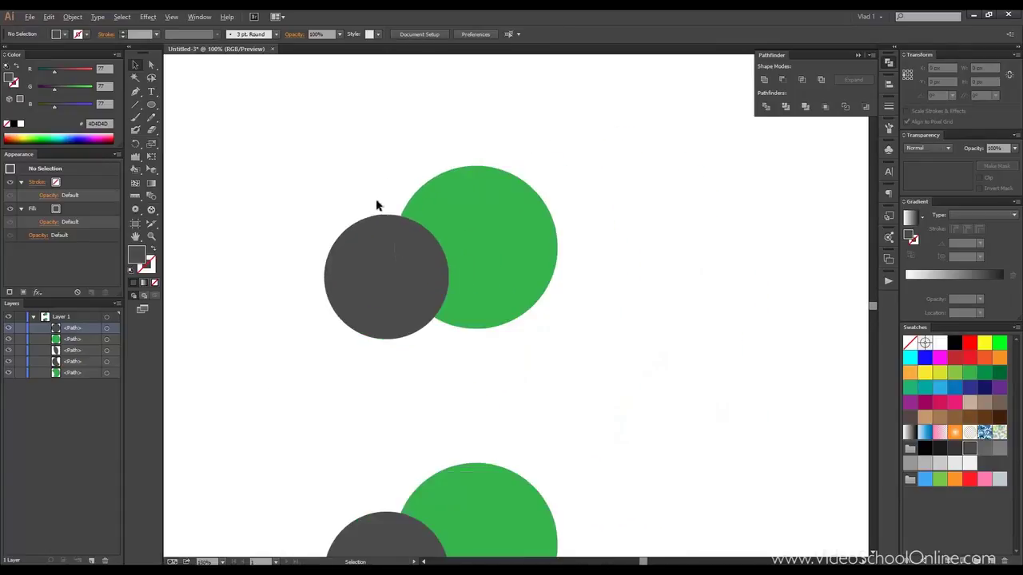
scroll(378, 205, "down", 1)
left_click_drag(370, 248, 339, 260)
key("ctrl+z")
key("ctrl+z")
key("ctrl+z")
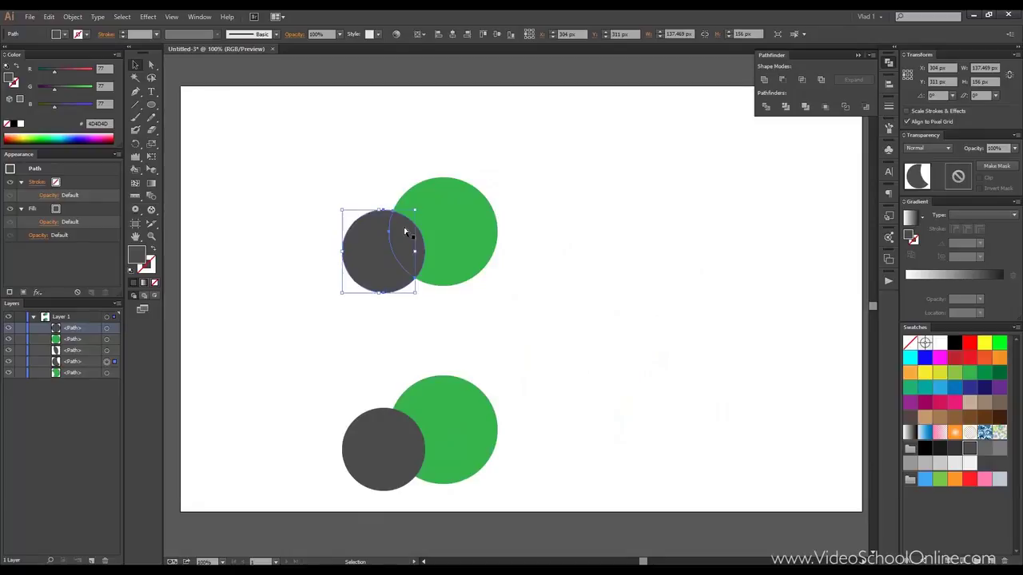
left_click_drag(471, 212, 559, 219)
key("ctrl+z")
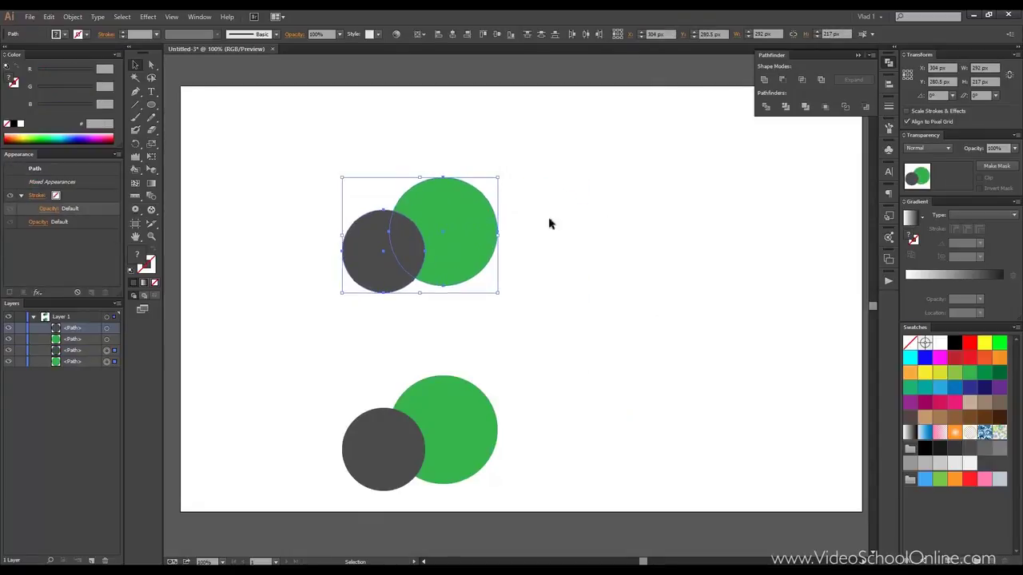
left_click(549, 217)
left_click_drag(473, 218, 555, 211)
key("ctrl+z")
Select the upper gray and green circles and apply Trim to them
left_click(384, 165)
scroll(314, 167, "up", 2)
left_click_drag(333, 173, 719, 386)
left_click_drag(640, 352, 617, 356)
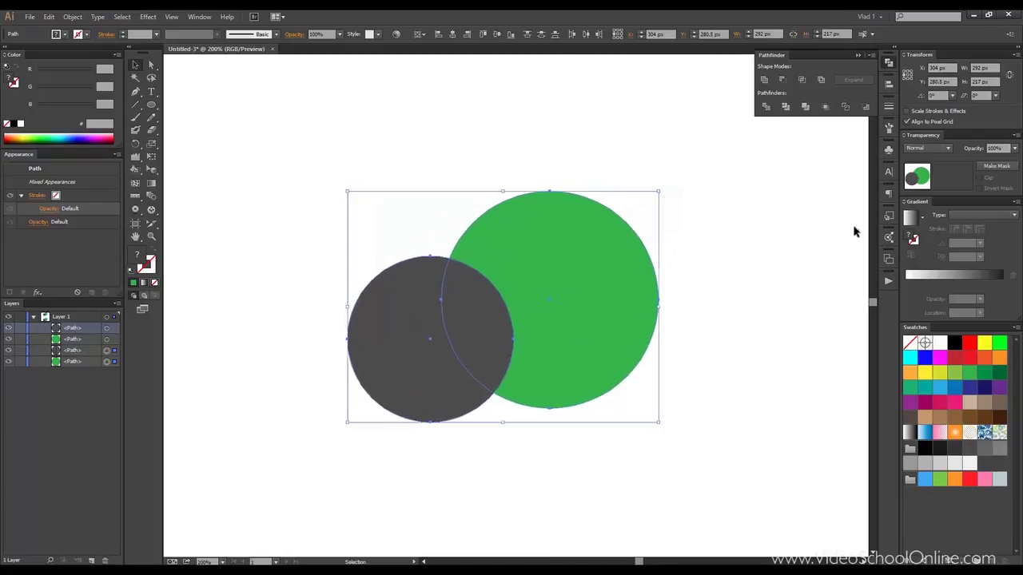
left_click(785, 107)
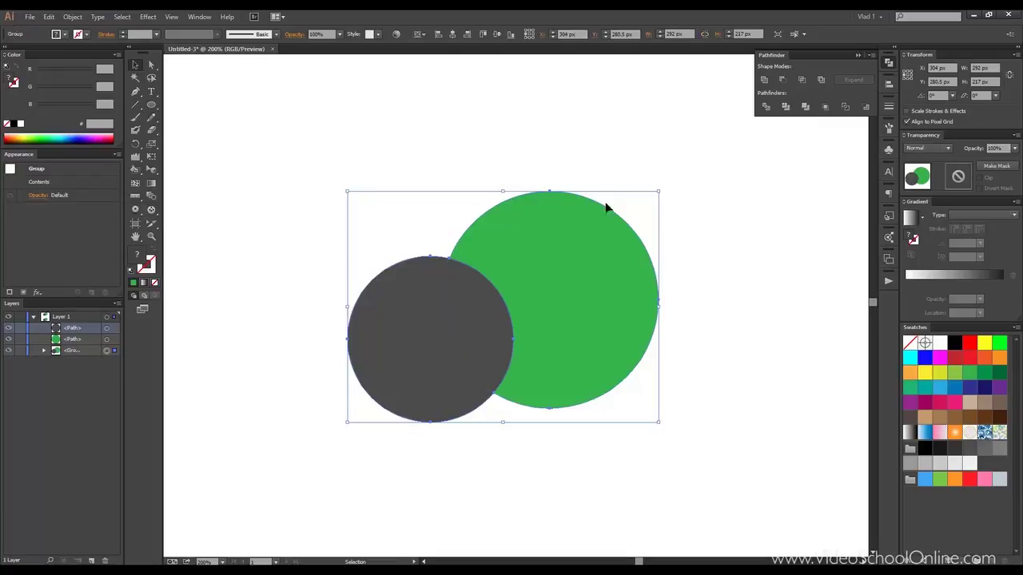
Ungroup the trimmed gray circle and green shape so they are separate paths
left_click(480, 172)
left_click_drag(558, 277, 642, 240)
key("ctrl+z")
left_click(425, 206)
left_click(515, 254)
right_click(511, 261)
left_click(559, 325)
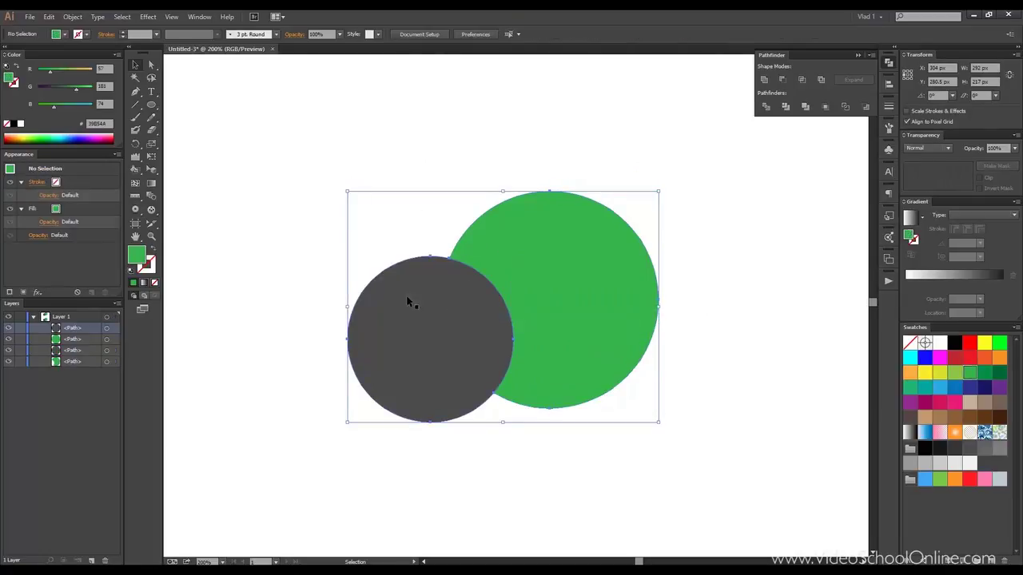
Pull the gray circle and trimmed green shape apart, then return both to their original overlapping positions
left_click(370, 216)
left_click_drag(426, 310, 344, 388)
left_click_drag(533, 260, 588, 244)
key("ctrl+z")
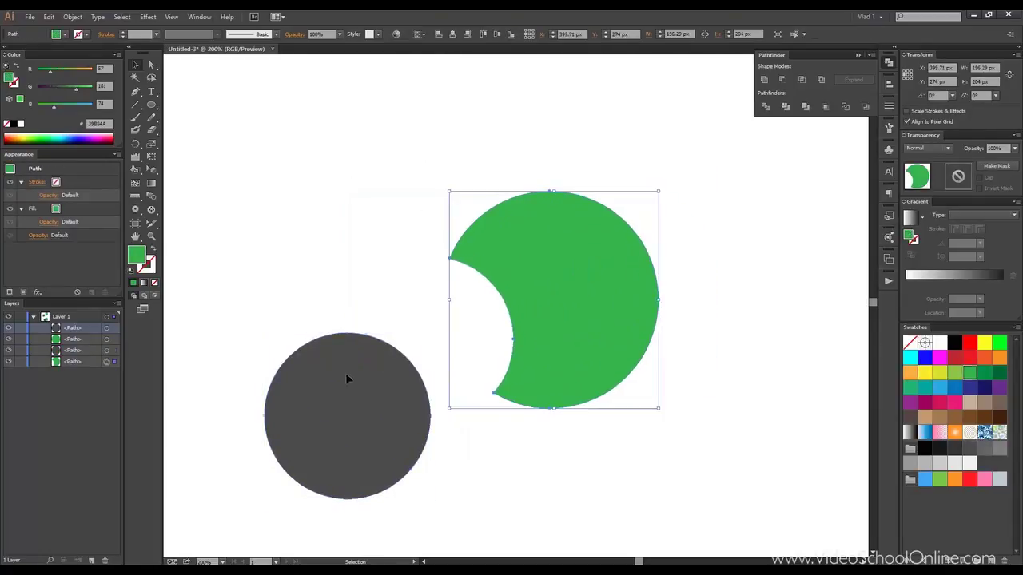
left_click_drag(392, 349, 475, 271)
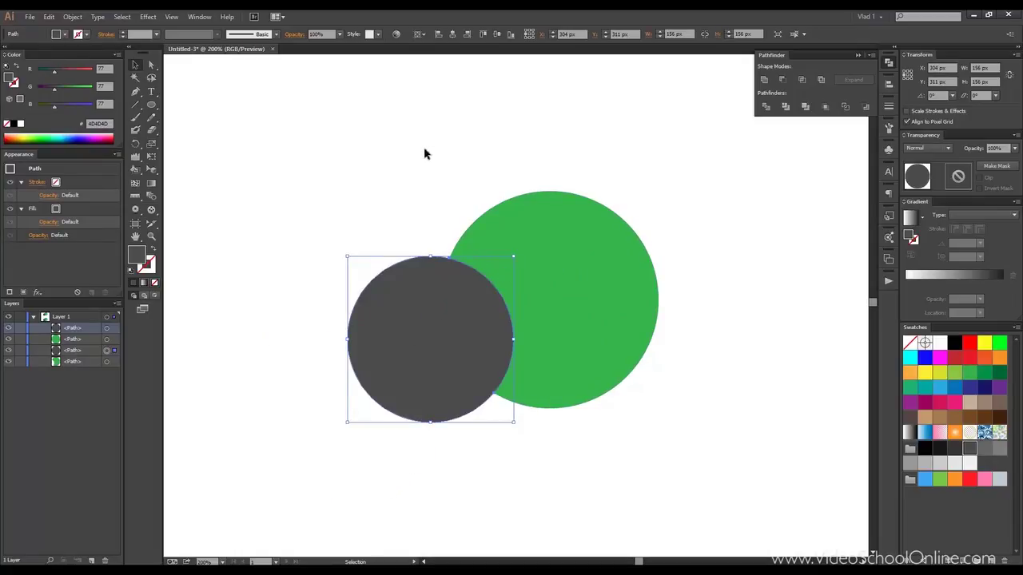
Select the lower gray and green circles, try Merge on them, and undo it
left_click(387, 177)
left_click_drag(352, 174, 313, 159)
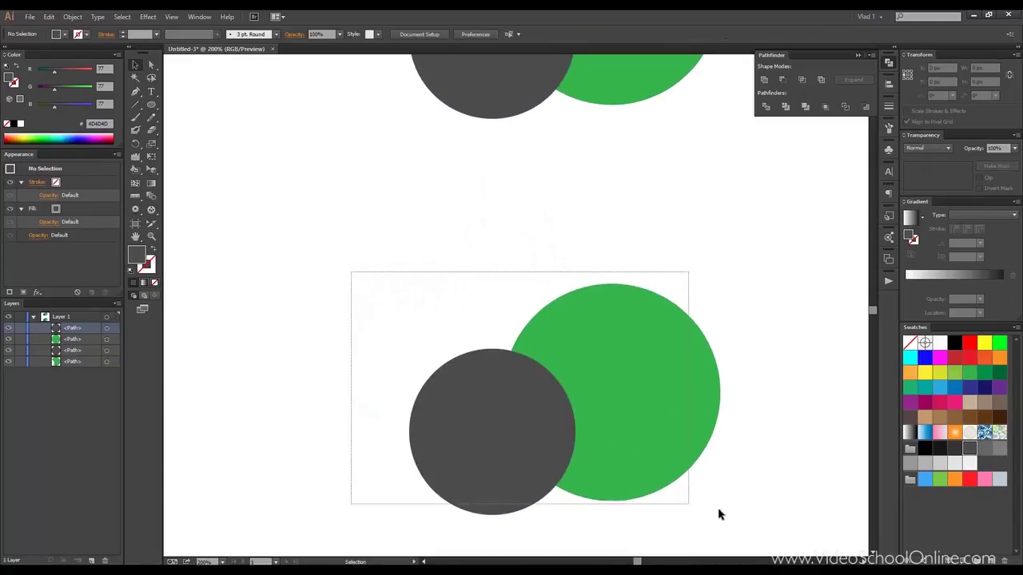
left_click_drag(719, 509, 719, 509)
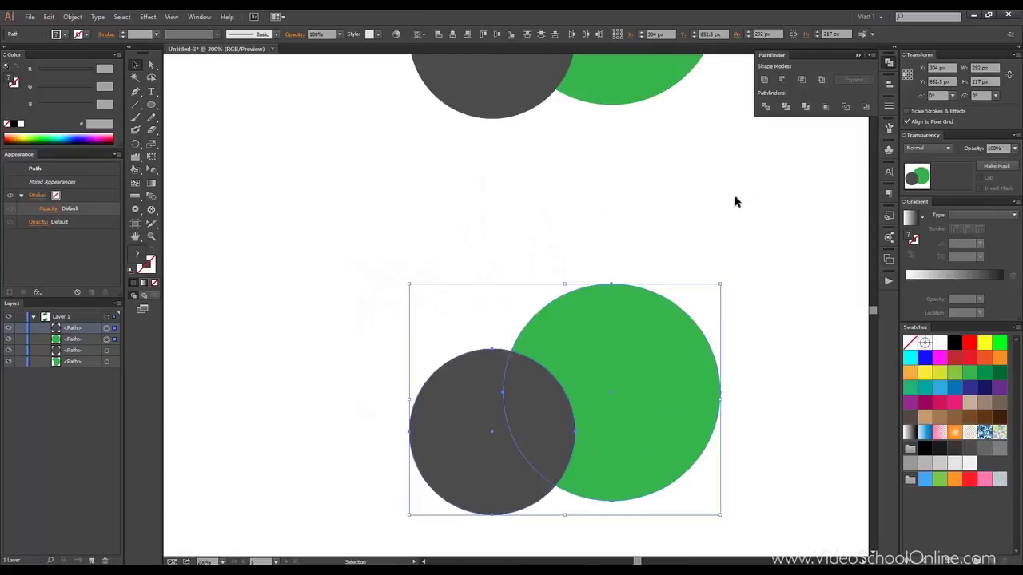
left_click(643, 255)
mouse_move(595, 373)
left_mouse_down()
mouse_move(684, 284)
mouse_move(590, 379)
left_mouse_up()
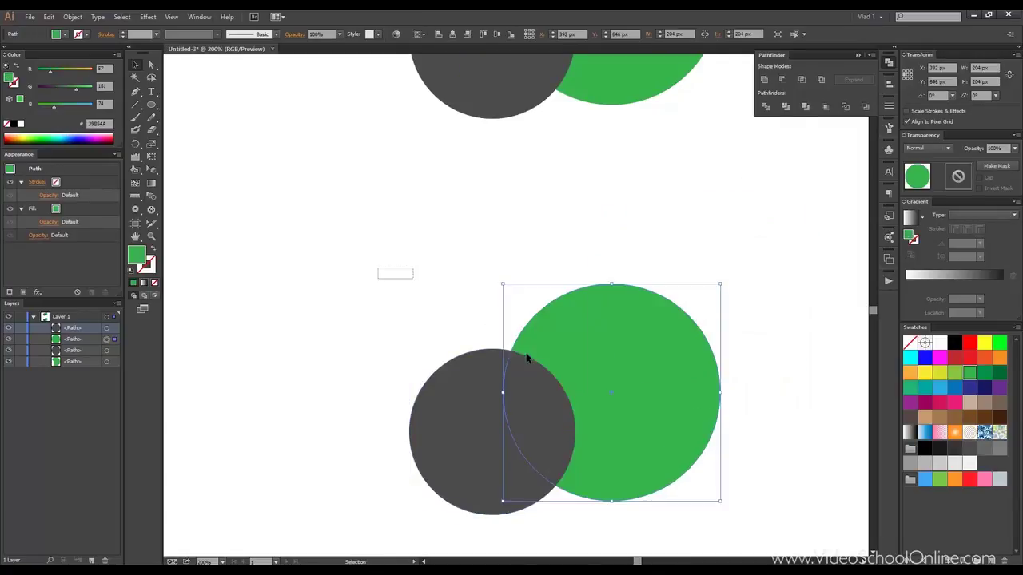
left_click(527, 359, "shift")
scroll(688, 372, "right", 2)
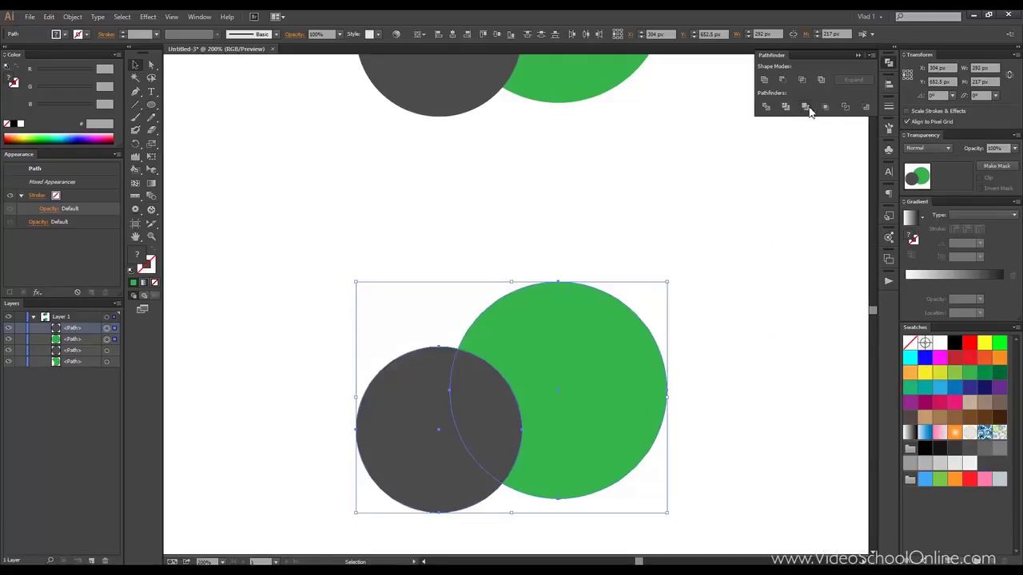
left_click(806, 108)
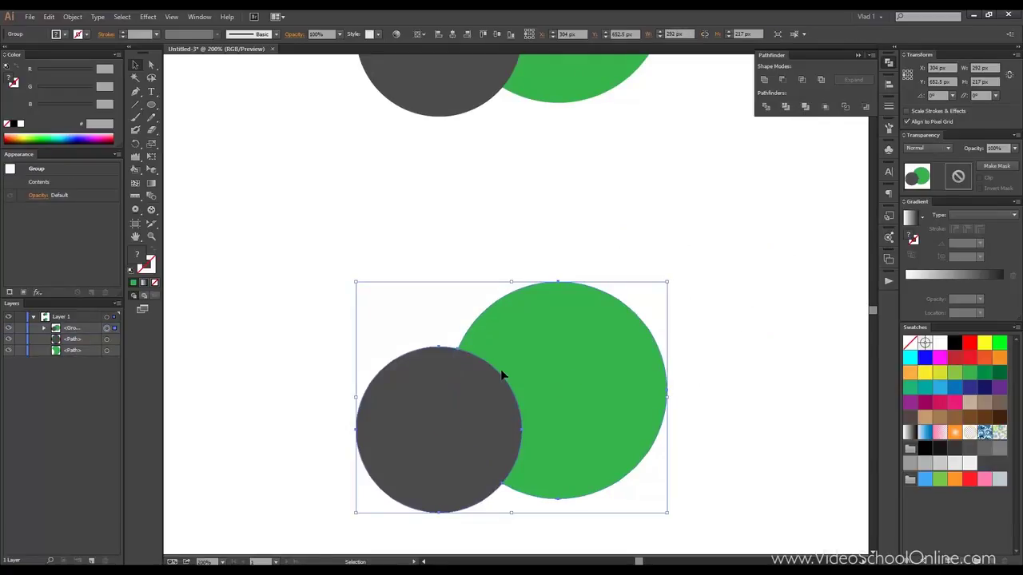
key("ctrl+z")
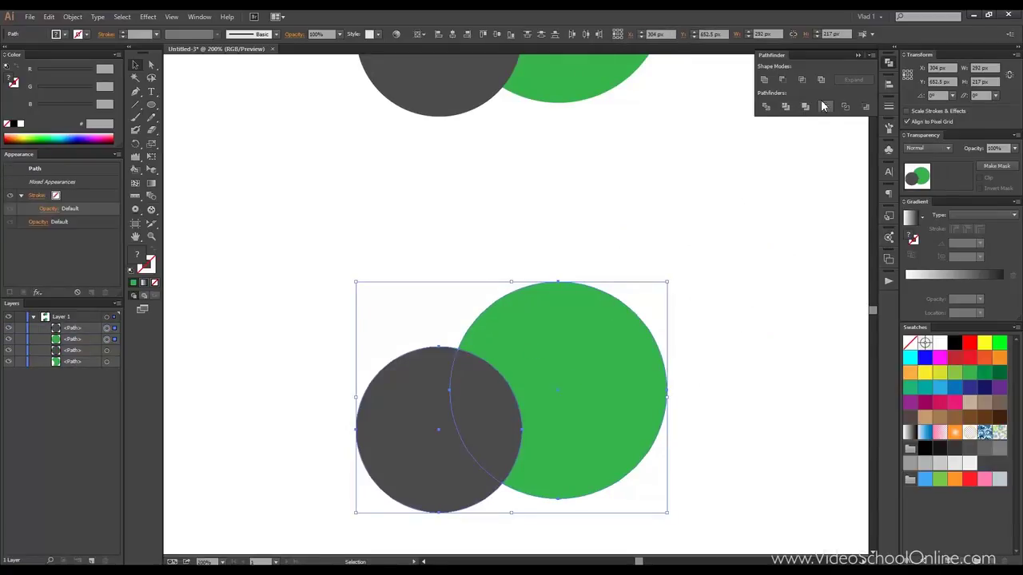
Try Crop on the lower pair of circles, shift the cropped result upward, and undo the move and the Crop
left_click(826, 107)
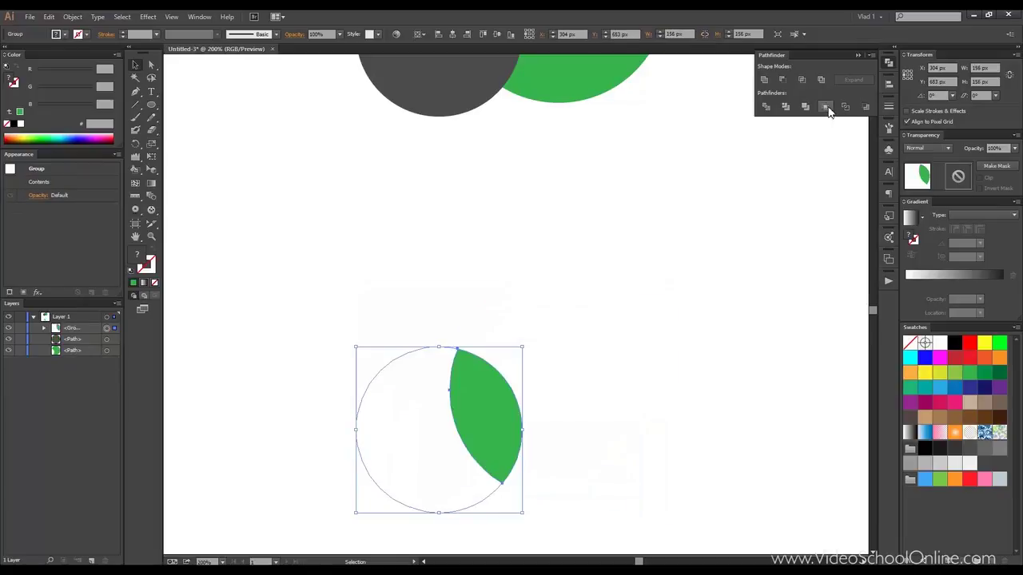
key("ctrl+z")
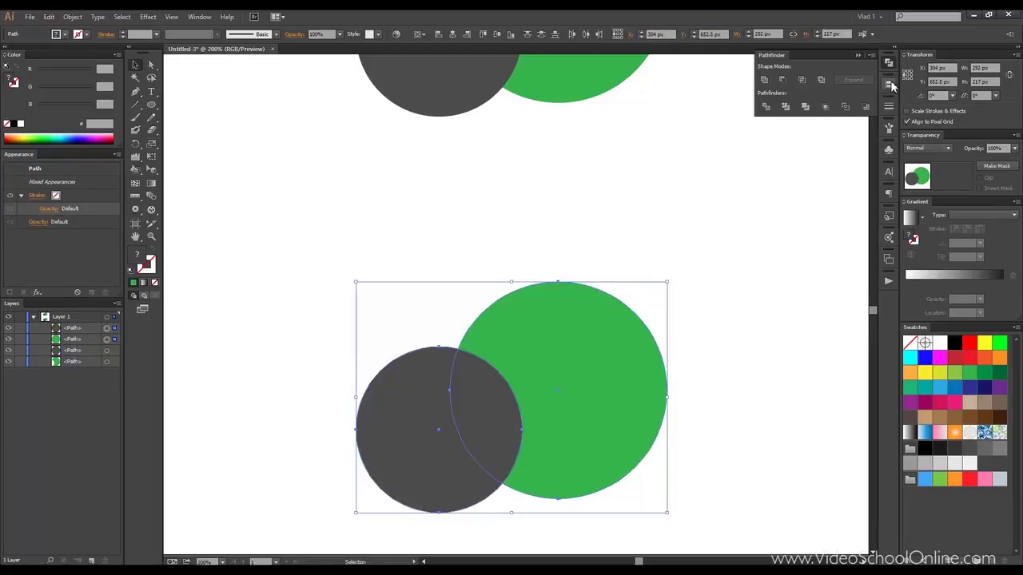
left_click(827, 107)
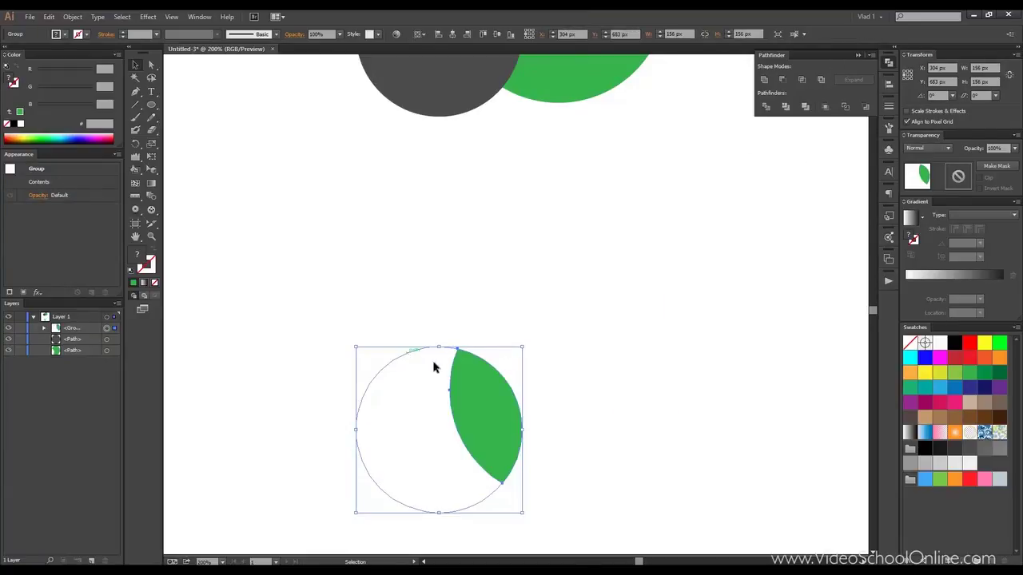
left_click(484, 313)
left_click_drag(421, 349, 414, 267)
key("a")
key("ctrl+z")
key("v")
key("ctrl+z")
key("ctrl+z")
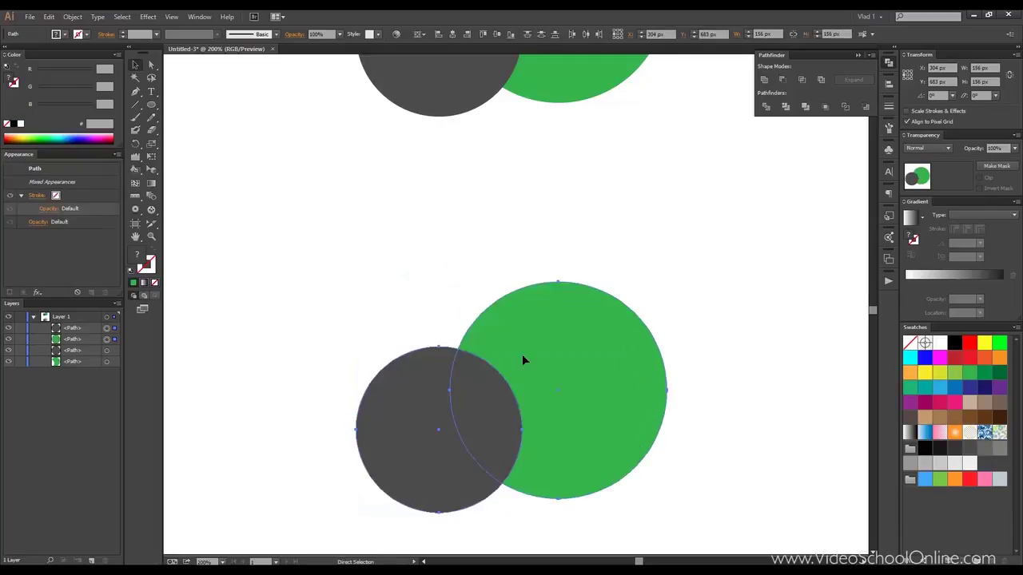
Try Outline on the lower pair of circles, undo it, and deselect the pair
left_click(846, 106)
left_click(537, 293)
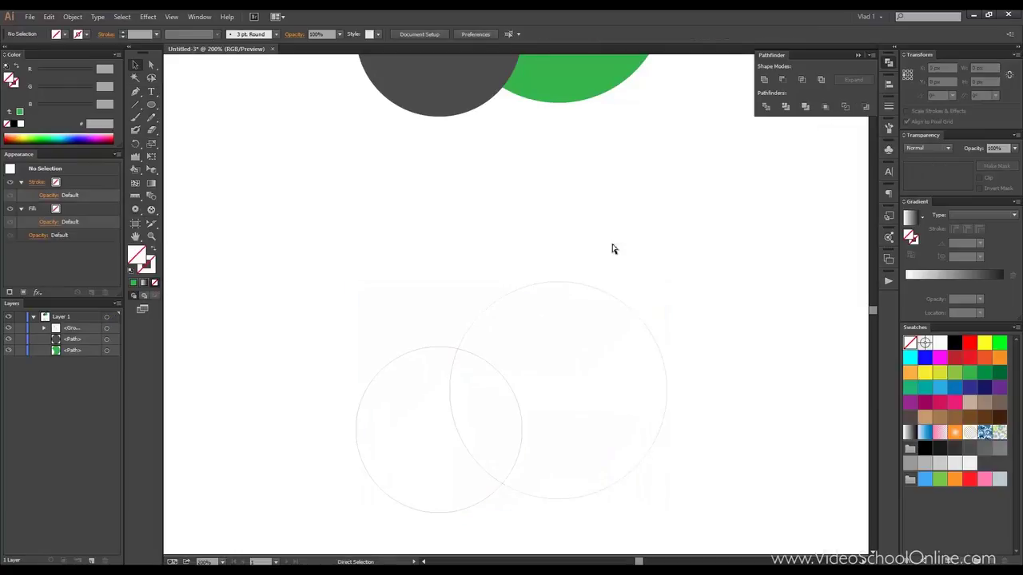
key("ctrl+z")
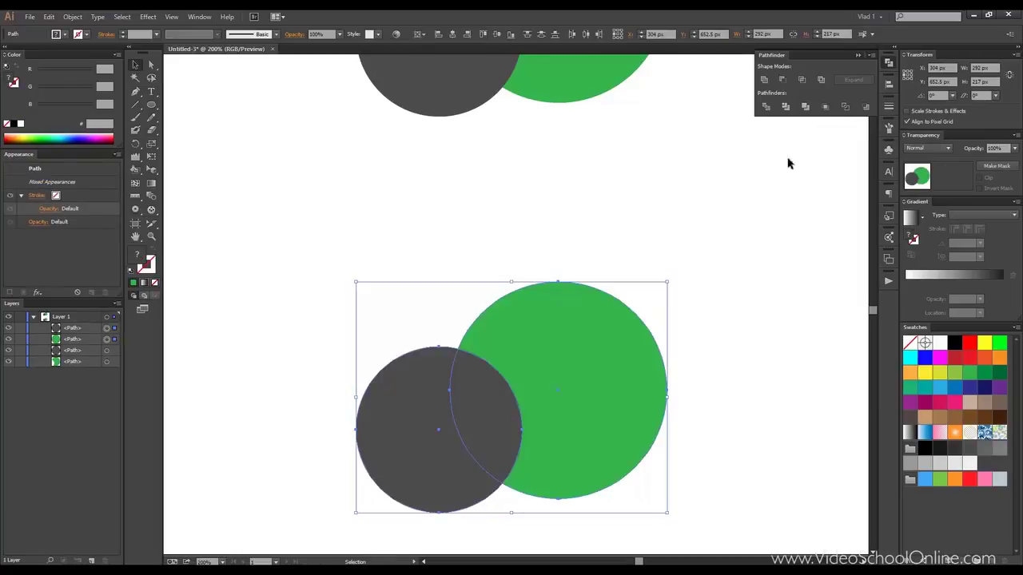
left_click(711, 191)
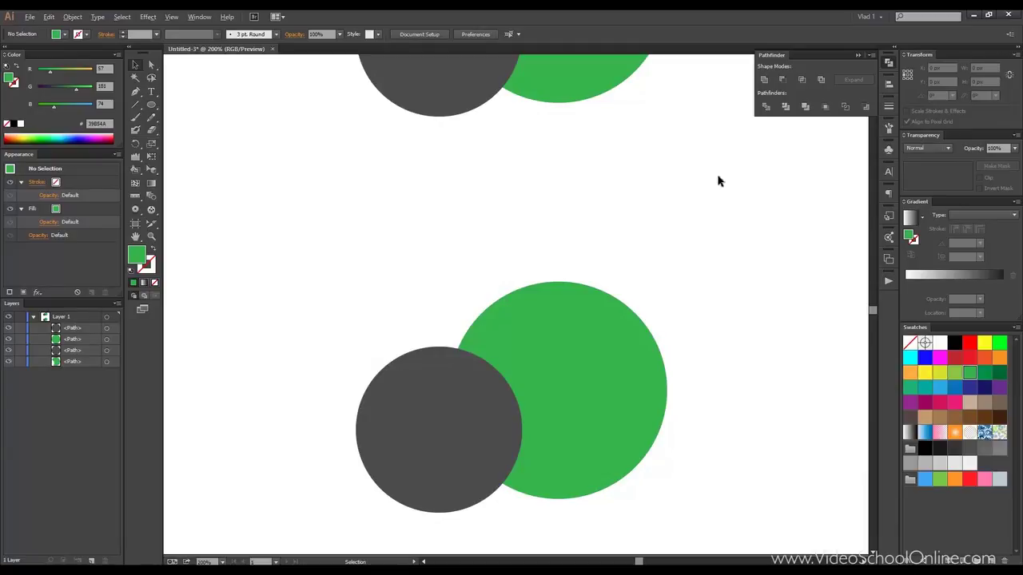
Move the lower pair of circles up and slightly left so it sits just beneath the upper pair, then deselect it
scroll(639, 171, "down", 1)
left_click_drag(486, 231, 456, 301)
left_click(564, 435)
left_click_drag(564, 436, 540, 319)
scroll(703, 207, "up", 1)
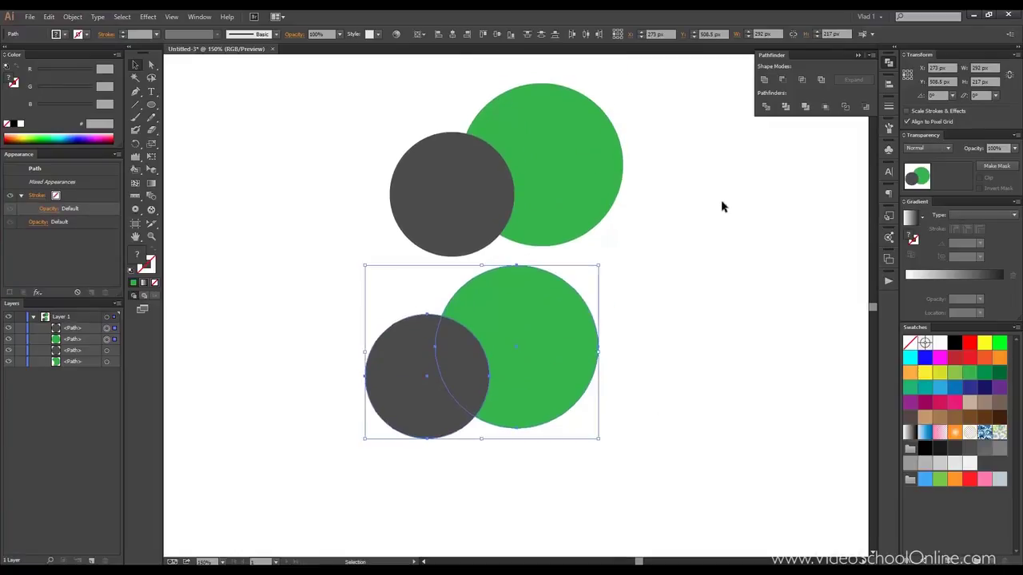
left_click(722, 207)
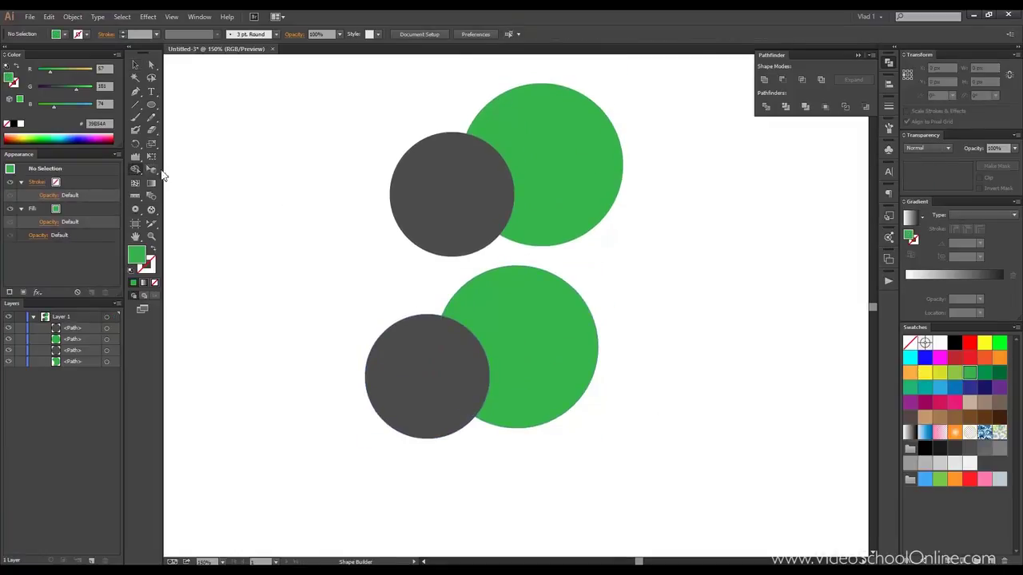
left_click(408, 157)
left_click(362, 127)
left_click_drag(359, 130, 294, 164)
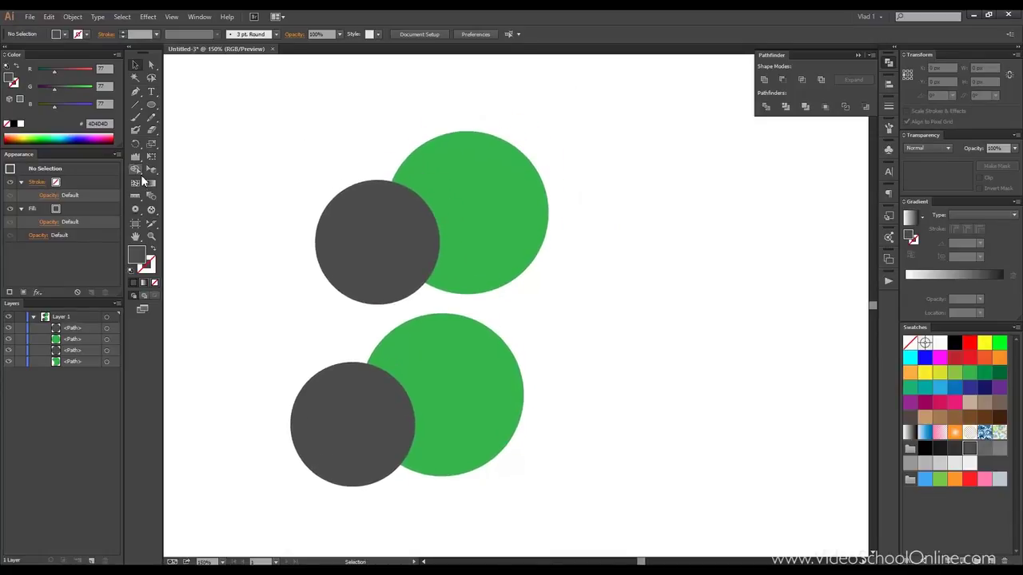
mouse_move(329, 166)
left_mouse_down()
mouse_move(363, 176)
mouse_move(354, 187)
mouse_move(346, 175)
left_mouse_up()
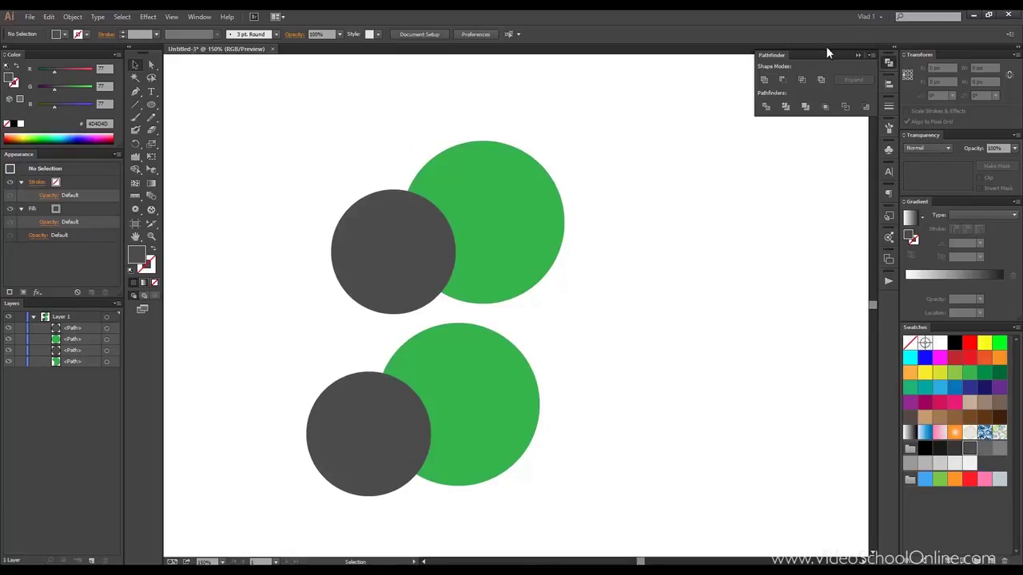
left_click_drag(625, 167, 586, 194)
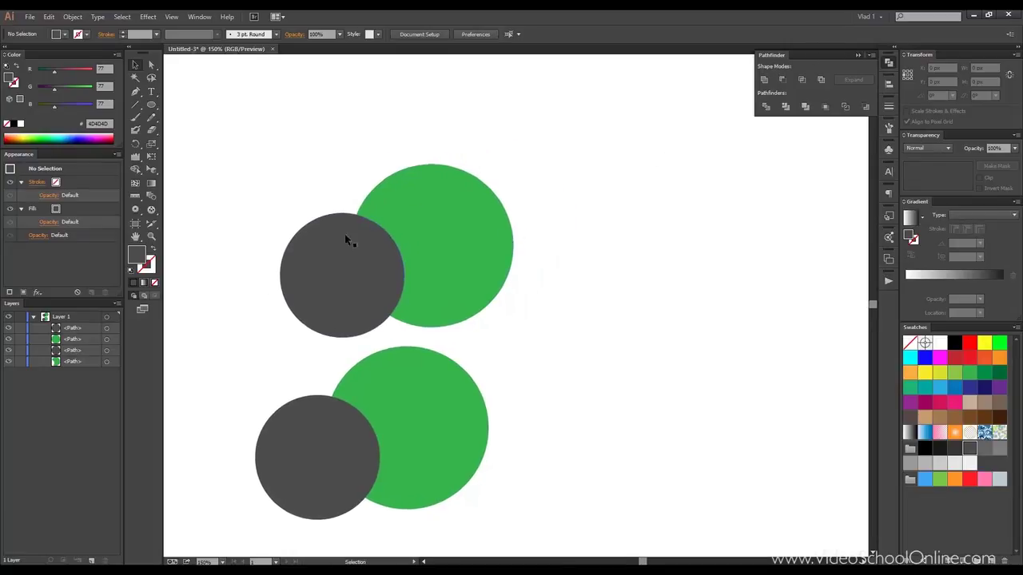
Select both pairs of overlapping circles and delete them to clear the artboard
left_click(321, 260)
left_click_drag(267, 157, 584, 543)
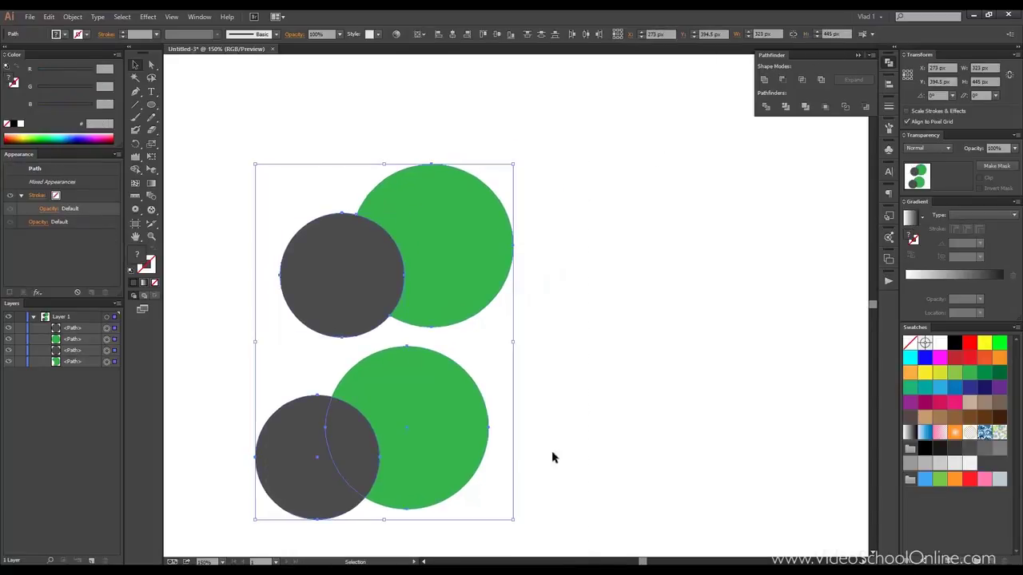
key("Delete")
Draw three evenly spaced dark gray circles, each about 53 to 56 px wide, in a horizontal row near the artboard's top
left_click_drag(151, 104, 204, 131)
left_click_drag(286, 159, 331, 203)
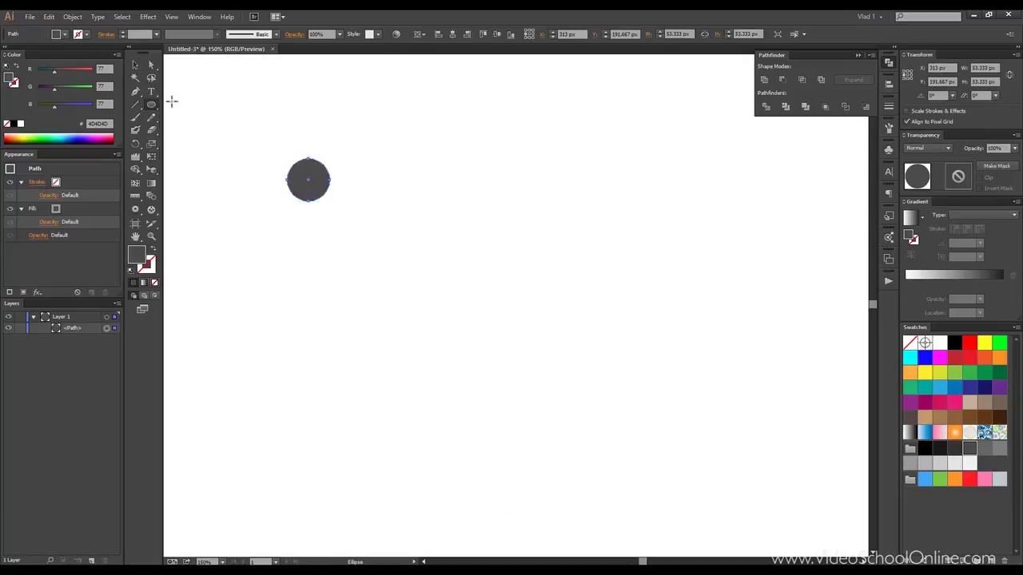
left_click_drag(390, 179, 412, 201)
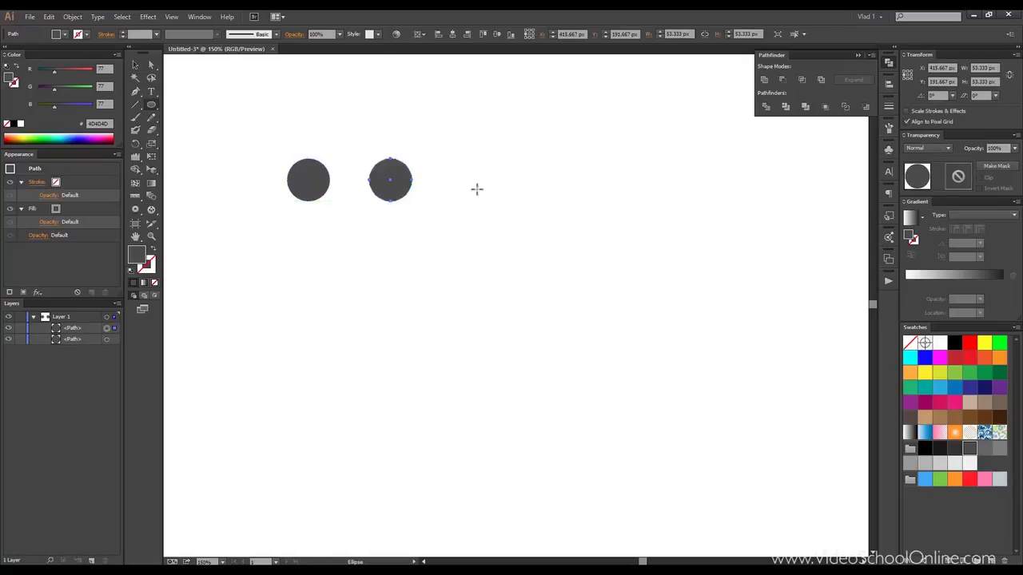
left_click_drag(472, 179, 493, 202)
Fill the middle circle of the row with blue and the rightmost circle with dark green
left_click(134, 67)
left_click(399, 178)
left_click(939, 388)
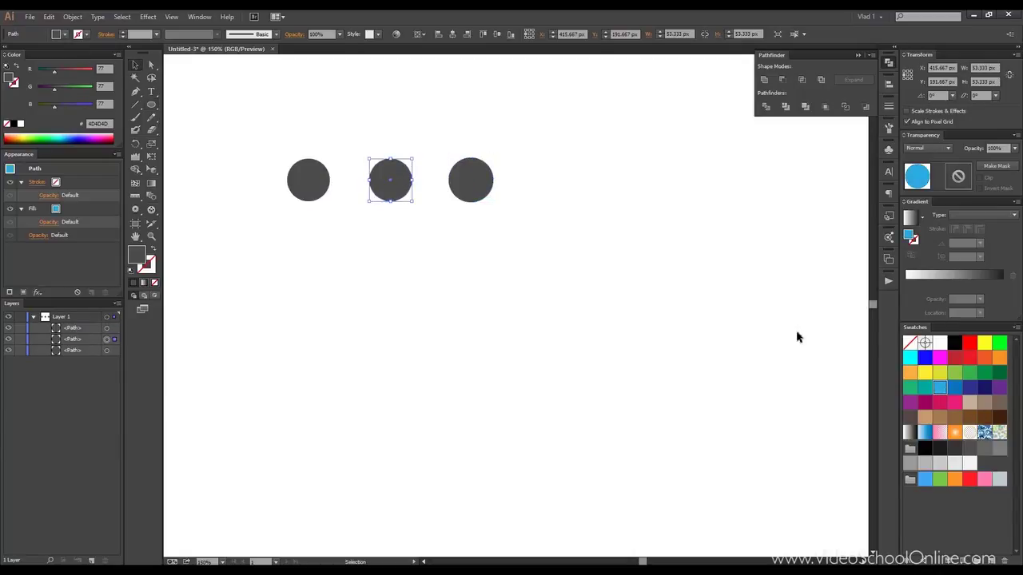
left_click(471, 179)
left_click(985, 372)
left_click(553, 215)
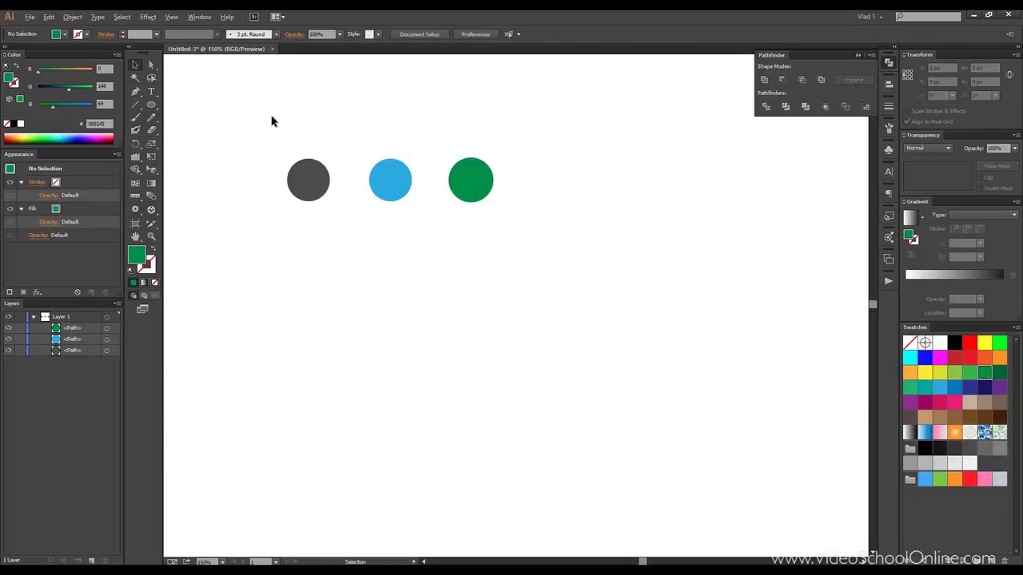
Duplicate the row of three circles twice downward, with rows about 112 px apart, to form a three-by-three grid
scroll(270, 119, "down", 2)
scroll(258, 120, "up", 2)
left_click_drag(257, 121, 581, 245)
left_click_drag(338, 192, 341, 376)
left_click(230, 146)
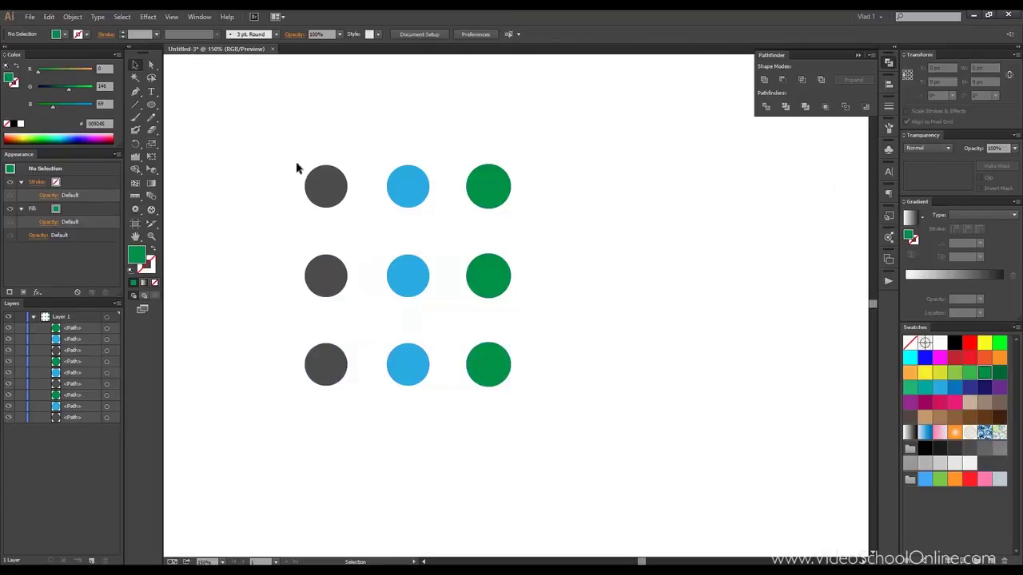
Recolor the grid's center circle crimson, the bottom-middle circle light green, and the bottom-left circle light orange
left_click(409, 275)
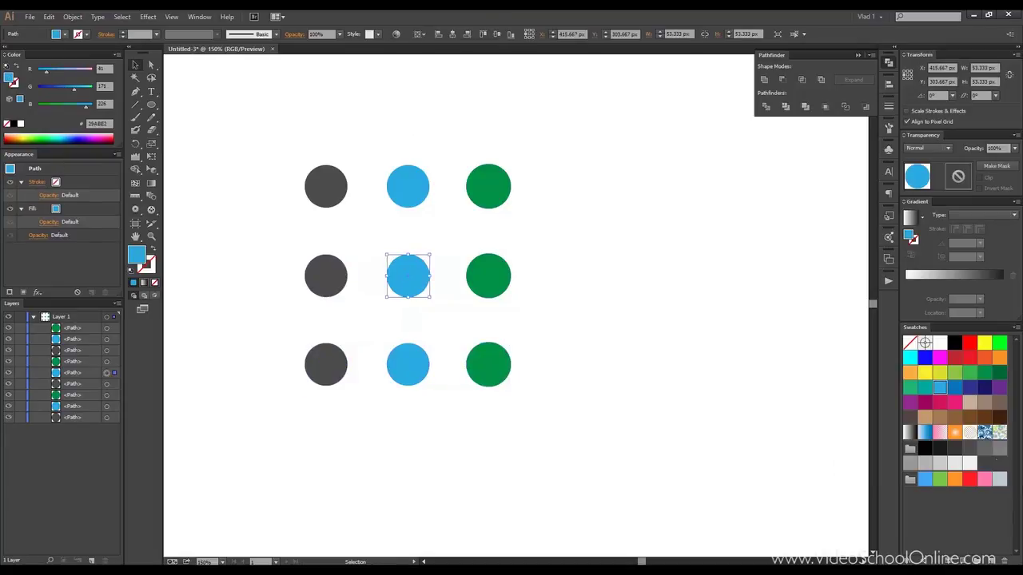
left_click(939, 402)
left_click(406, 375)
left_click(969, 372)
left_click(328, 365)
left_click(909, 372)
Recolor the middle row's left circle tan and right circle orange, and the bottom-right circle dark red
left_click(344, 280)
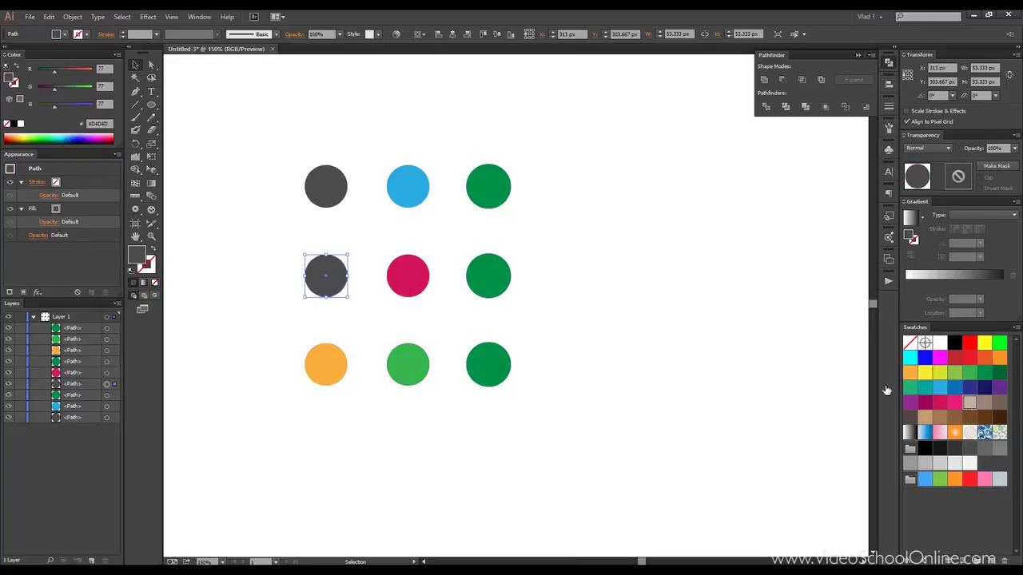
left_click(969, 401)
left_click(505, 274)
left_click(955, 480)
left_click(492, 365)
left_click(955, 358)
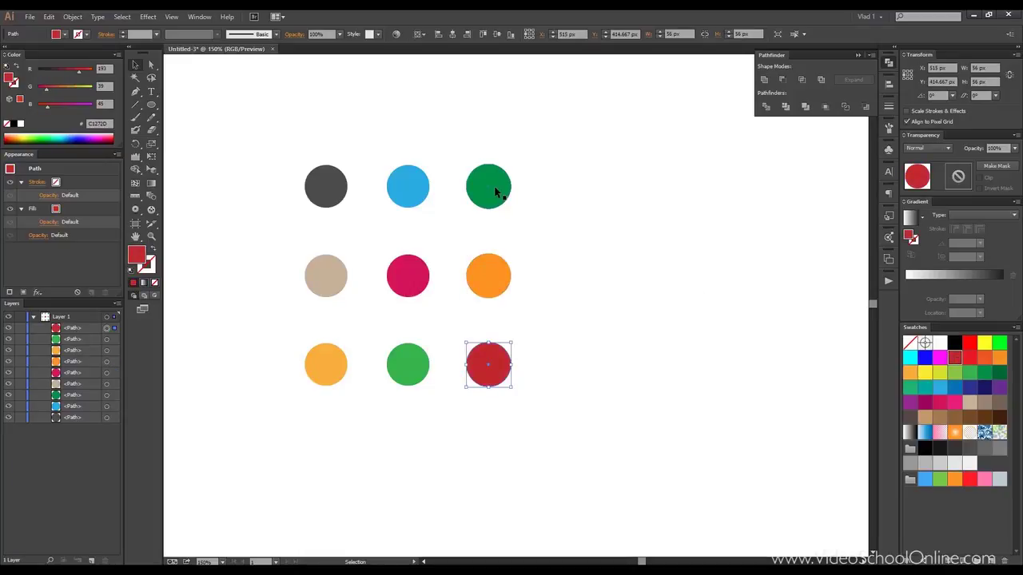
Select the three circles in the top row and show the Align options
left_click(583, 200)
scroll(583, 200, "down", 2)
scroll(582, 200, "up", 2)
left_click_drag(445, 142, 487, 165)
left_click_drag(312, 142, 626, 242)
left_click(885, 85)
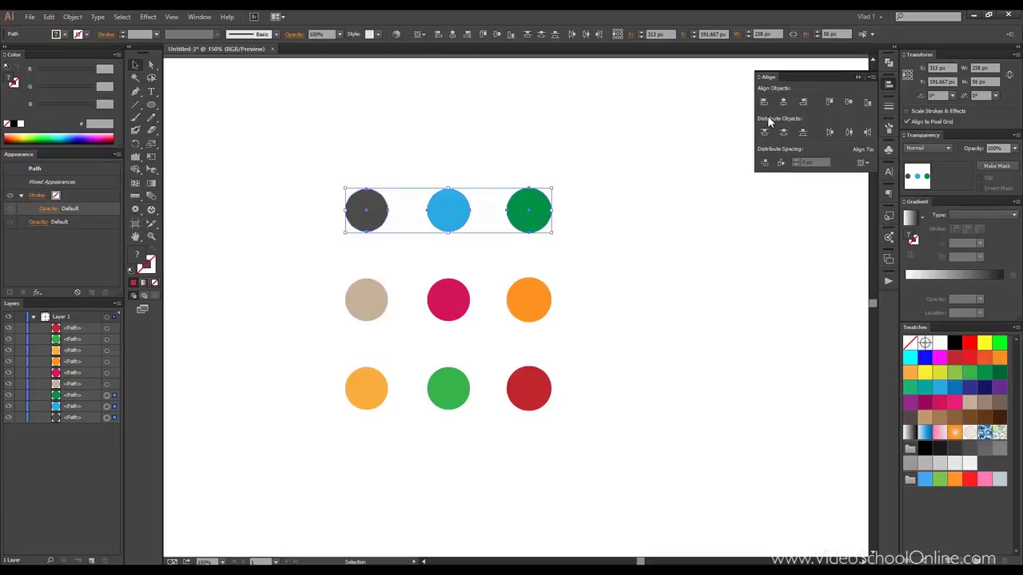
Try Align to Key Object with the gray circle as the key object, and switch back to Align to Artboard
left_click(868, 165)
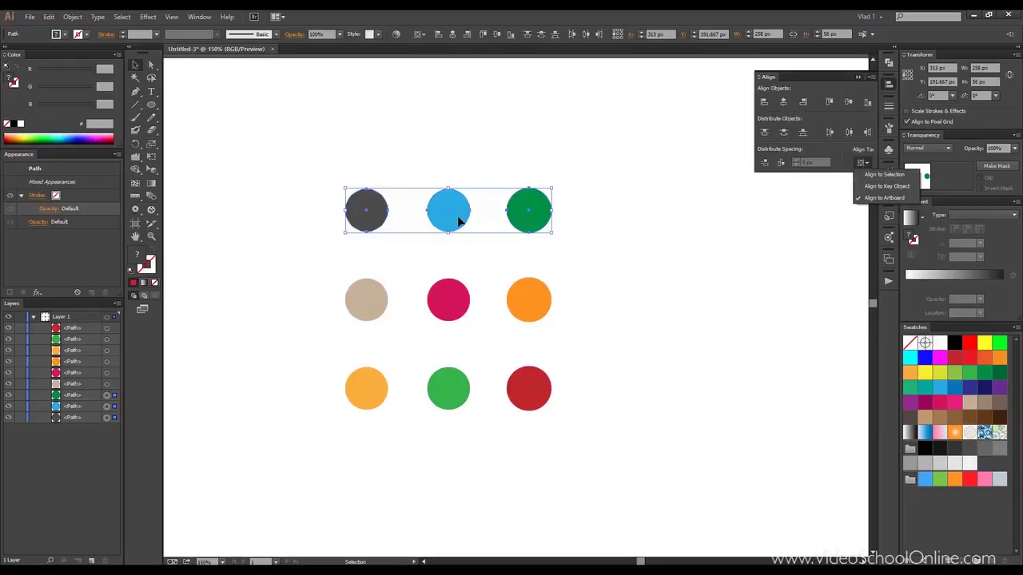
left_click(881, 189)
left_click(381, 203)
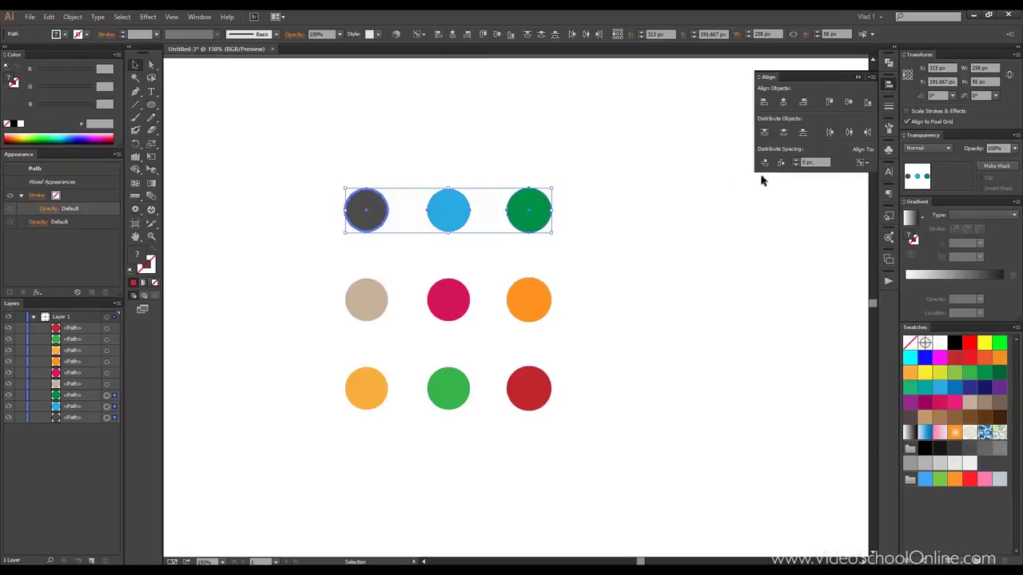
left_click(873, 162)
left_click(881, 196)
Try Horizontal Align Left on the ungrouped top row relative to the artboard and undo it
scroll(615, 170, "down", 4)
scroll(602, 169, "up", 2)
left_click_drag(596, 175, 477, 238)
scroll(270, 210, "down", 2)
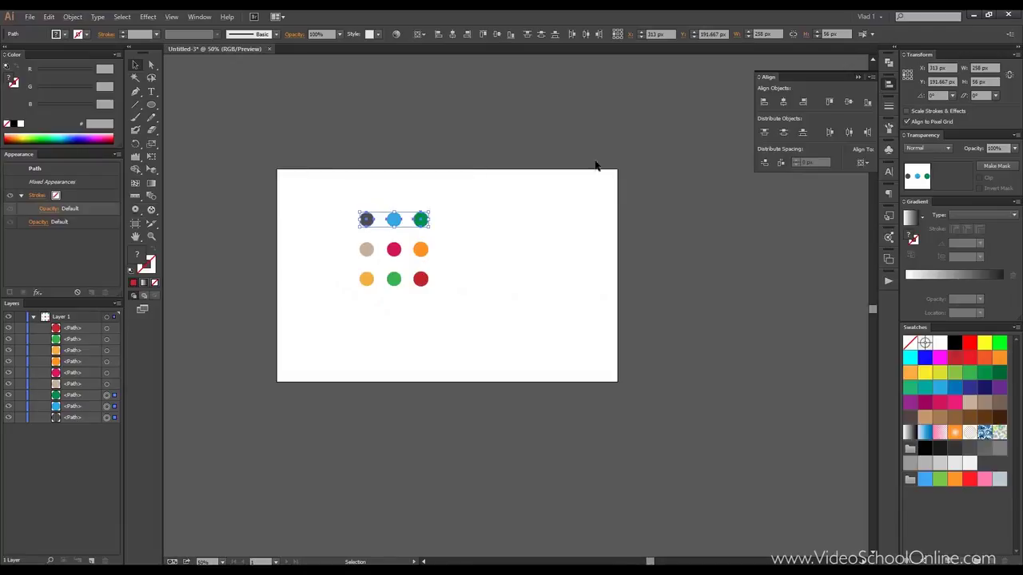
scroll(493, 316, "up", 1)
left_click(862, 165)
left_click(876, 198)
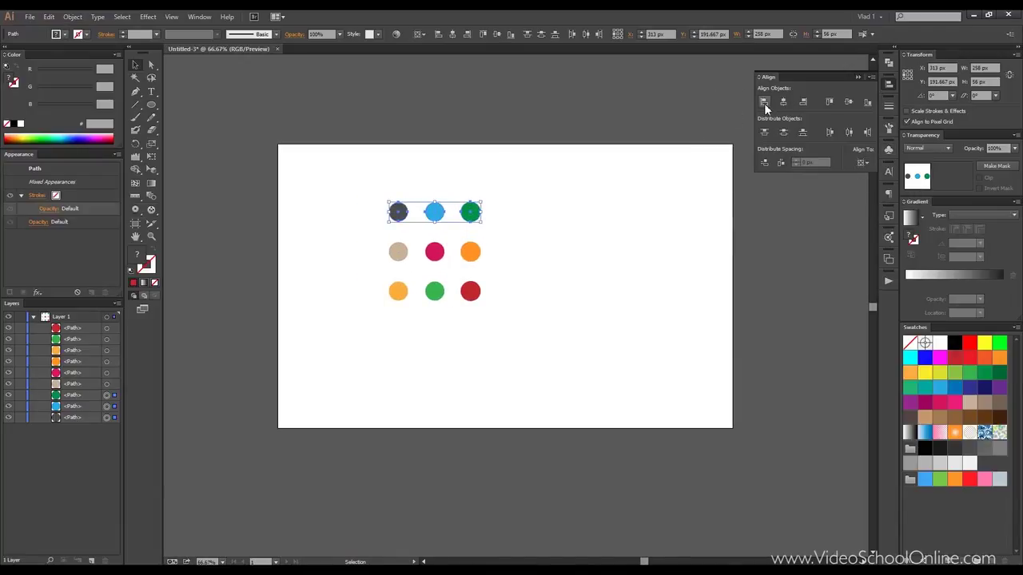
left_click(764, 103)
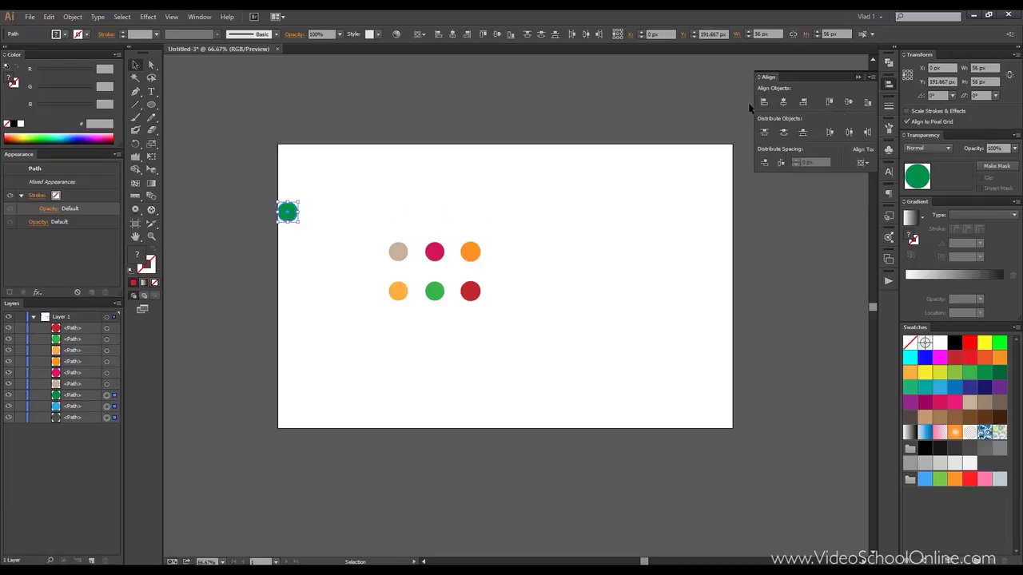
key("ctrl+z")
Group the gray, blue, and green circles of the top row
scroll(410, 220, "up", 1)
scroll(410, 221, "down", 1)
scroll(410, 221, "up", 1)
scroll(410, 221, "down", 1)
scroll(410, 221, "up", 1)
key("a")
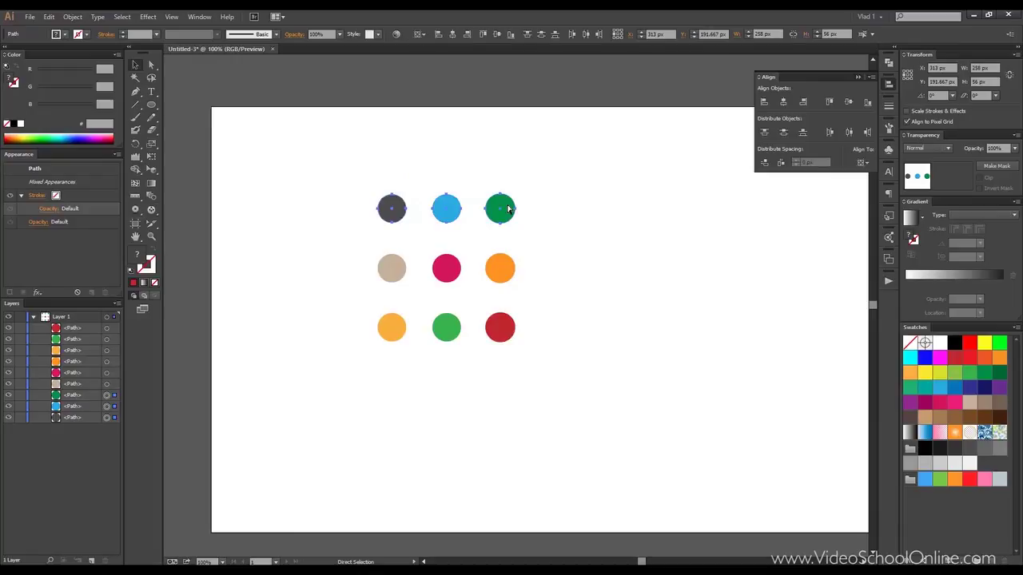
key("ctrl+g")
key("v")
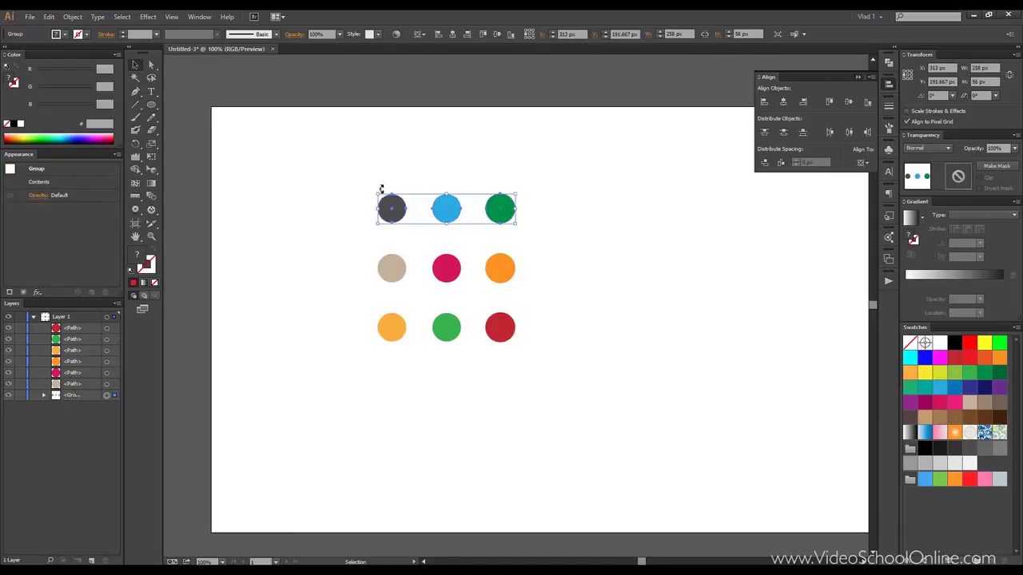
Try left-aligning the grouped top row to the artboard, undo the alignment, and ungroup the circles
left_click(764, 102)
left_click(245, 158)
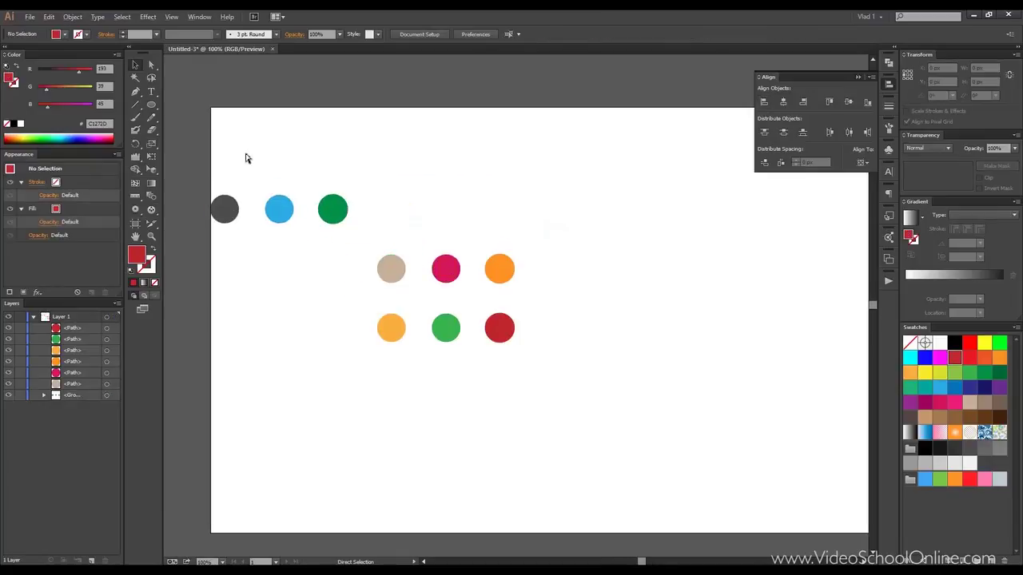
key("ctrl+z")
right_click(453, 203)
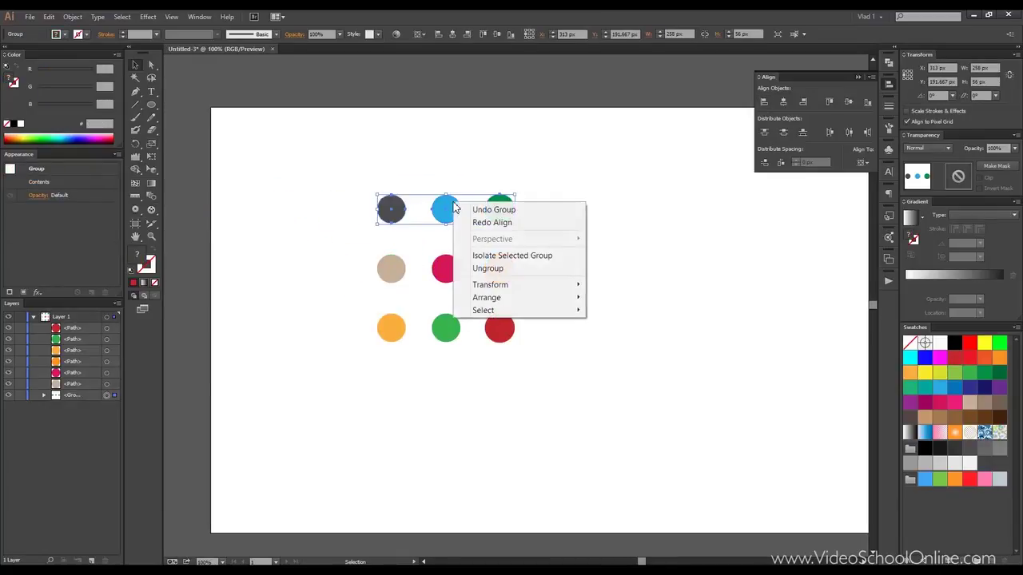
left_click(487, 270)
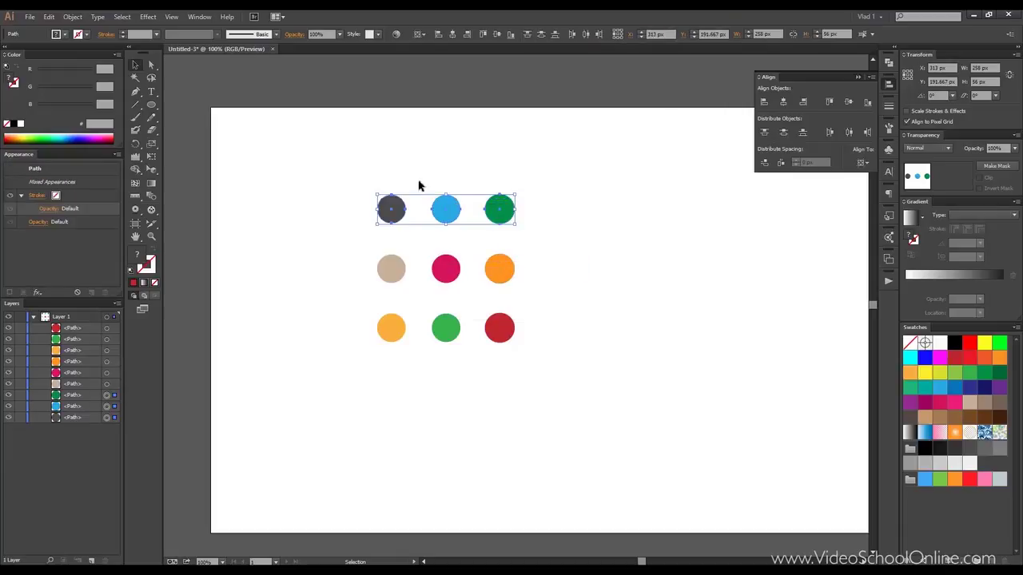
Select the left column of circles and apply Horizontal Align Center using Align to Selection
left_click(384, 158)
left_click_drag(359, 155, 411, 354)
left_click(860, 162)
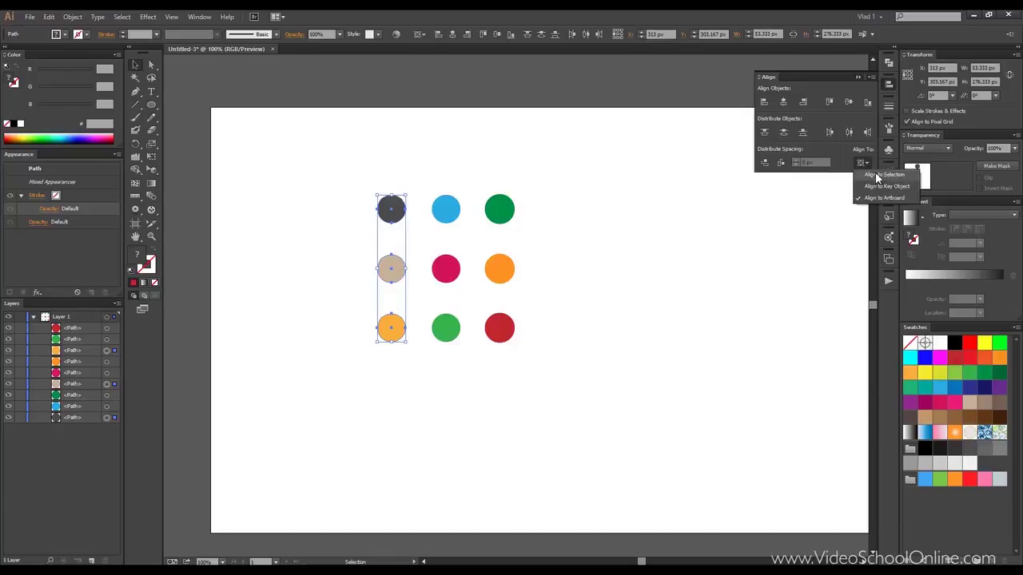
left_click(876, 177)
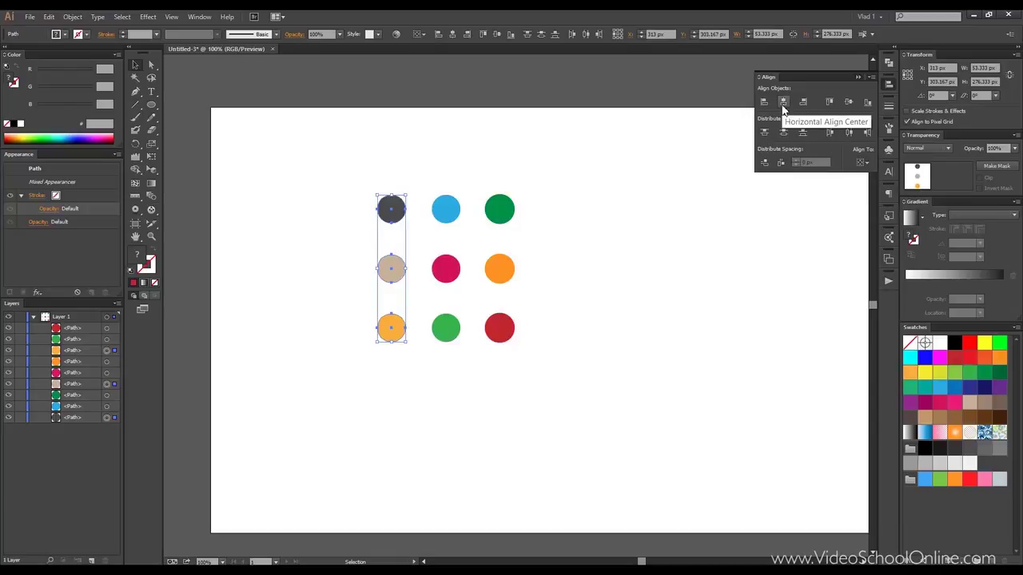
left_click(783, 105)
left_click(374, 163)
Scatter the grid by moving the blue, tan, light green, dark red, orange, and dark green circles out of line
left_click_drag(345, 149, 528, 233)
left_click_drag(445, 209, 449, 163)
left_click_drag(395, 270, 355, 278)
left_click_drag(439, 340, 447, 413)
left_click_drag(497, 328, 522, 334)
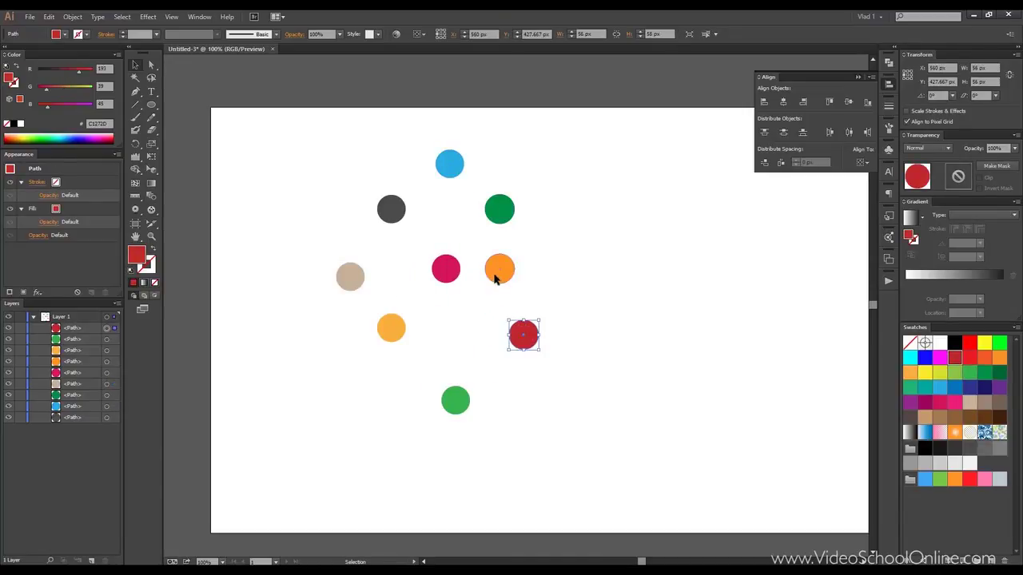
left_click_drag(497, 268, 517, 268)
left_click_drag(501, 211, 520, 192)
Apply Horizontal Align Center separately to the left, middle, and right columns of scattered circles
left_click(311, 194)
left_click_drag(297, 160, 416, 365)
left_click(783, 103)
left_click_drag(426, 124, 486, 473)
left_click(783, 102)
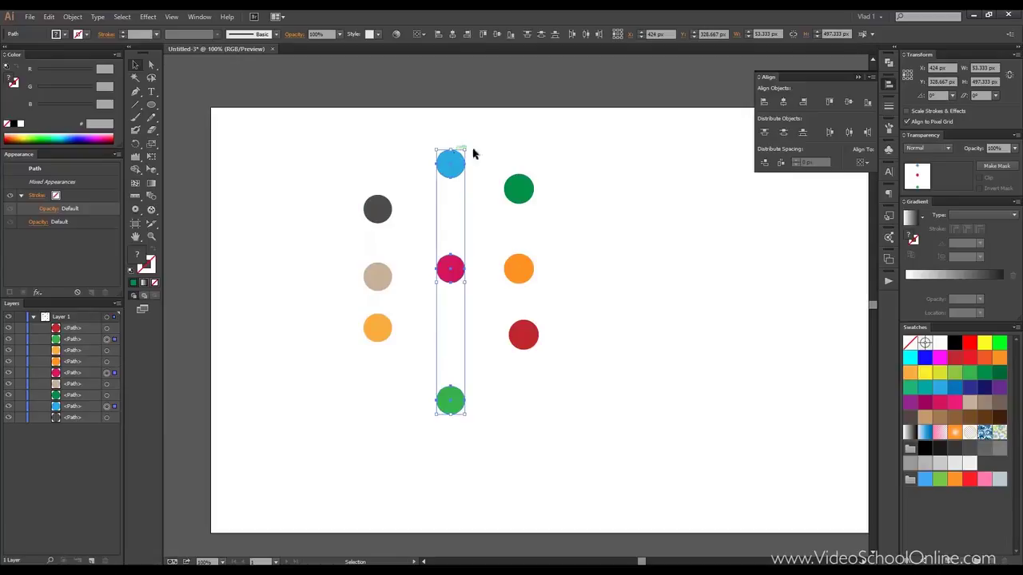
left_click_drag(540, 252, 585, 399)
left_click(783, 102)
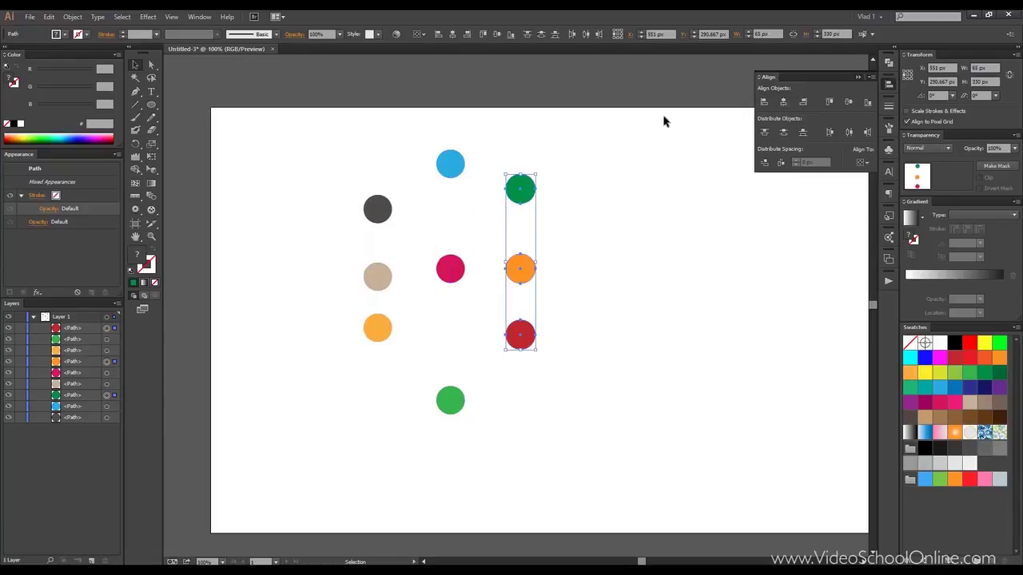
Select the gray, blue, and dark green circles at the top and apply Horizontal Align Left
left_click_drag(301, 129, 569, 232)
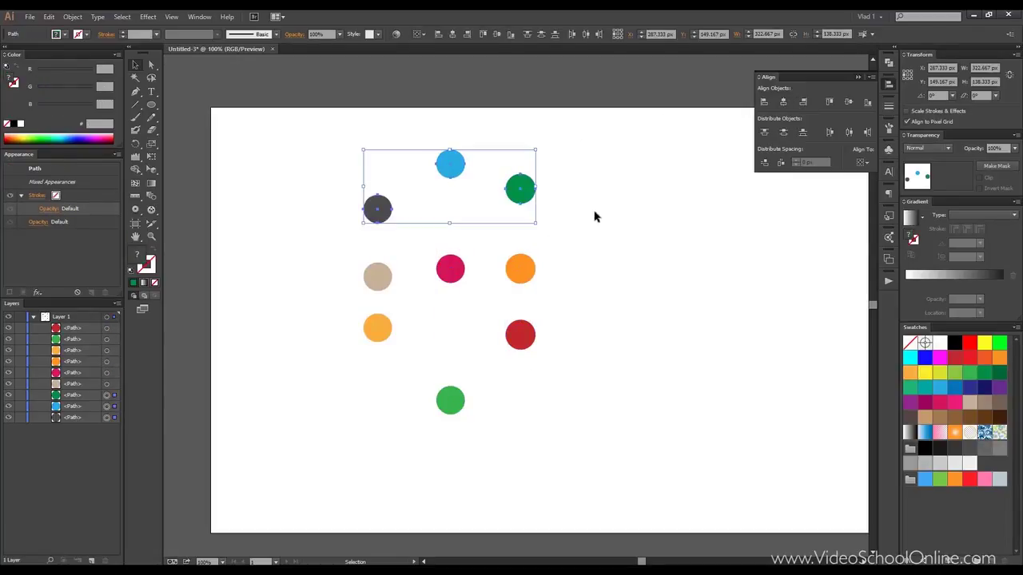
left_click(764, 103)
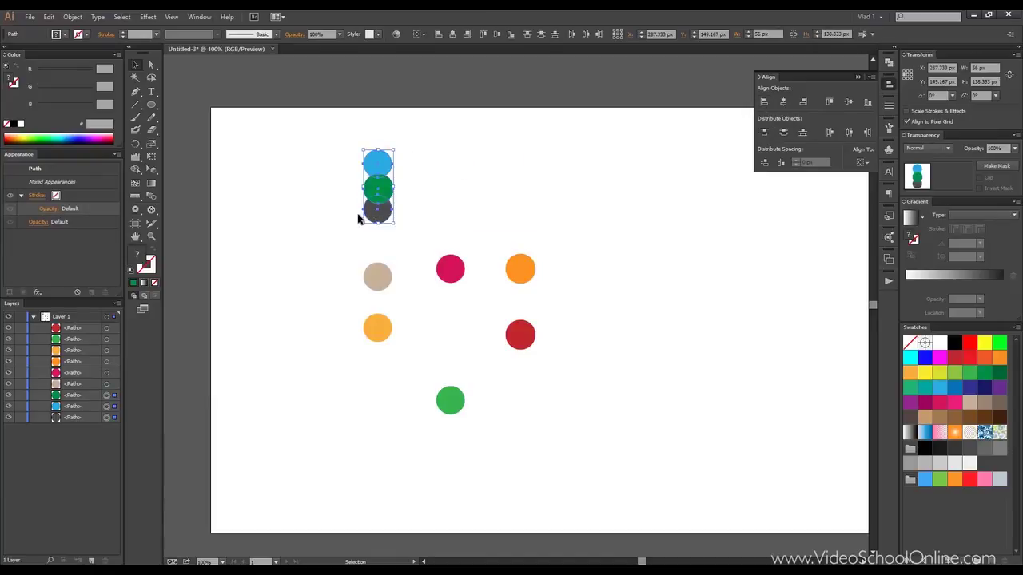
Undo the horizontal left alignment and apply Vertical Align Center separately to the top, middle, and bottom rows of circles
key("ctrl+z")
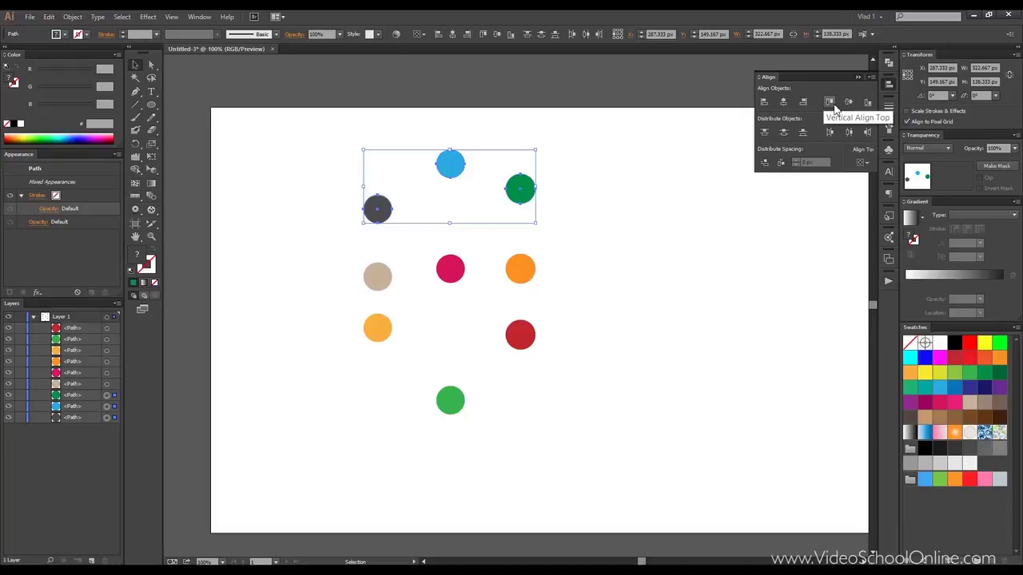
left_click(848, 108)
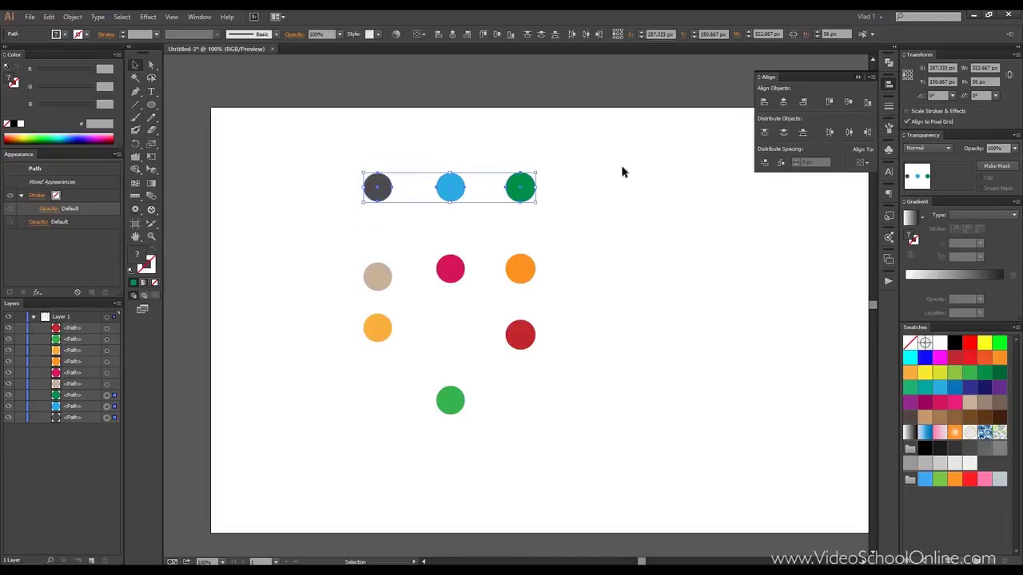
left_click(394, 259)
left_click_drag(499, 274, 578, 291)
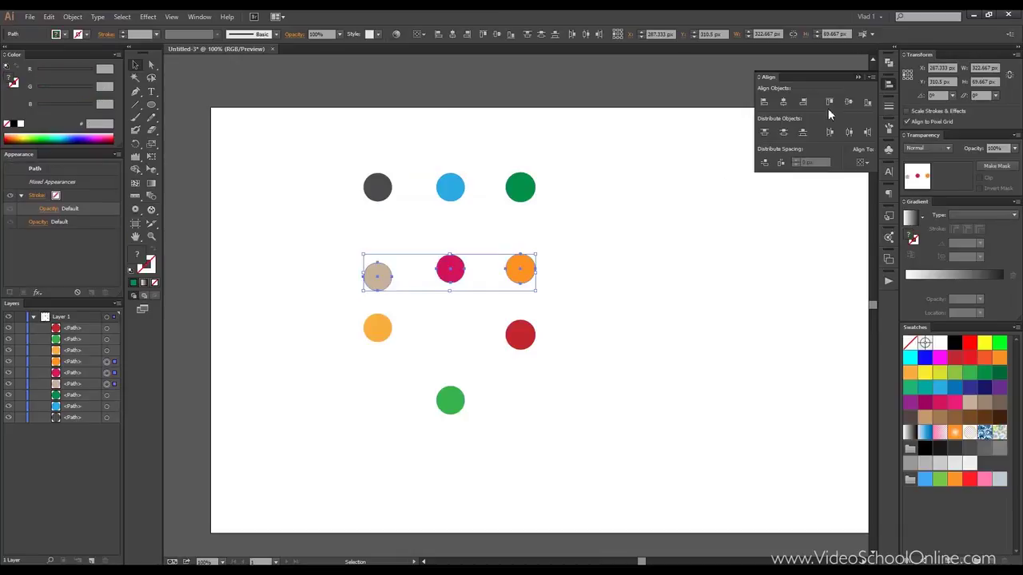
left_click_drag(357, 307, 625, 440)
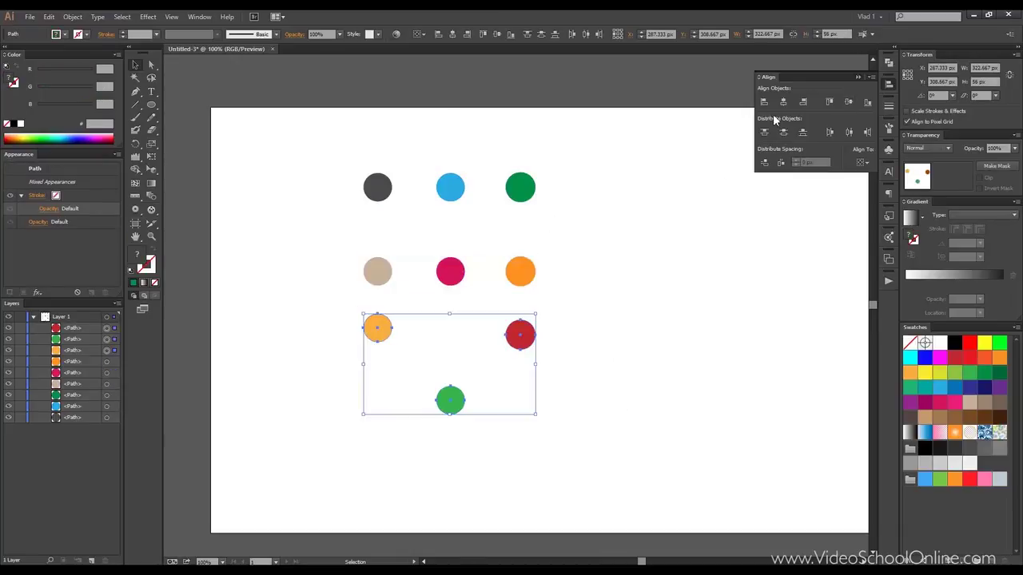
left_click(848, 101)
Make the spacing uneven by moving the light orange circle straight down and the light green and orange circles straight up
left_click_drag(349, 137, 416, 404)
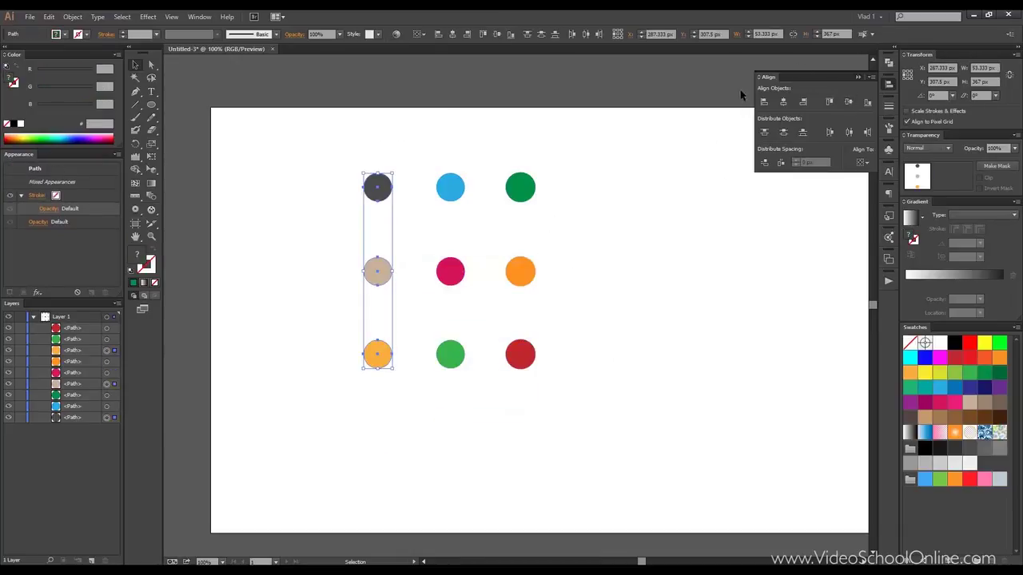
left_click(442, 157)
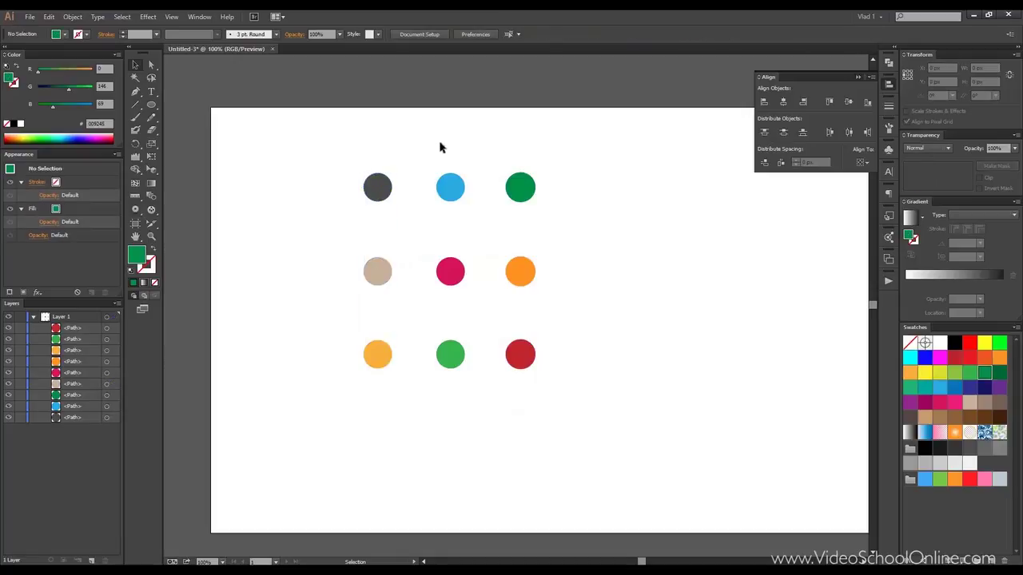
left_click_drag(314, 128, 367, 216)
left_click_drag(376, 359, 376, 422)
left_click_drag(449, 362, 450, 333)
left_click_drag(521, 281, 519, 256)
left_click(338, 151)
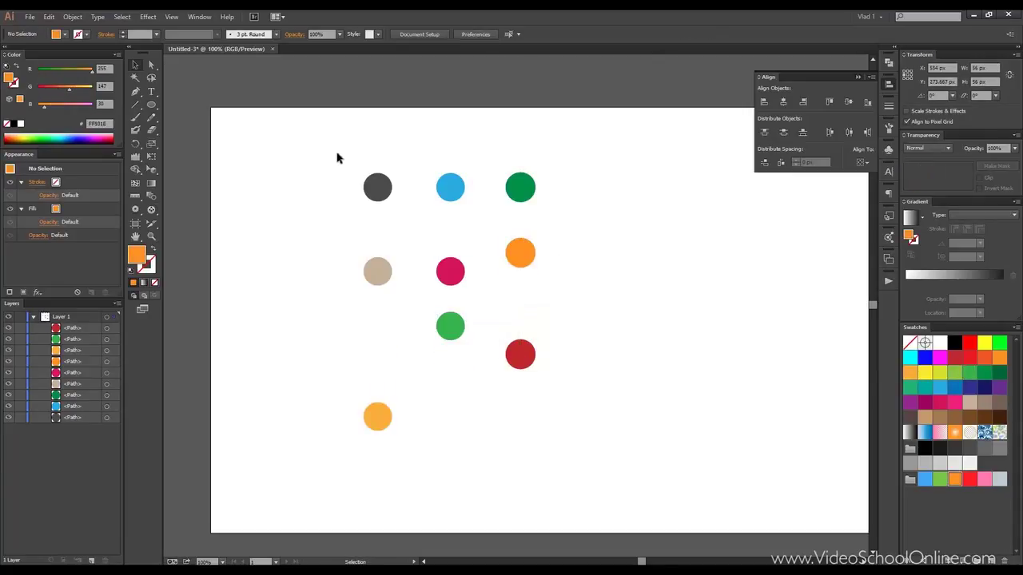
key("ctrl+z")
key("ctrl+shift+z")
Select the gray, tan, and light orange circles in the left column and apply Vertical Distribute Center
left_click_drag(331, 135, 407, 470)
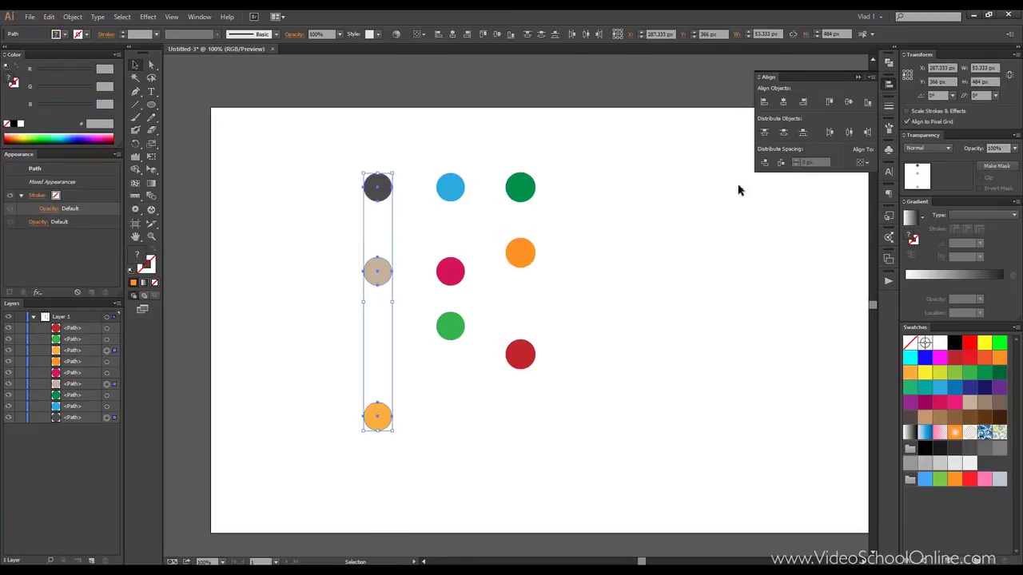
left_click(783, 134)
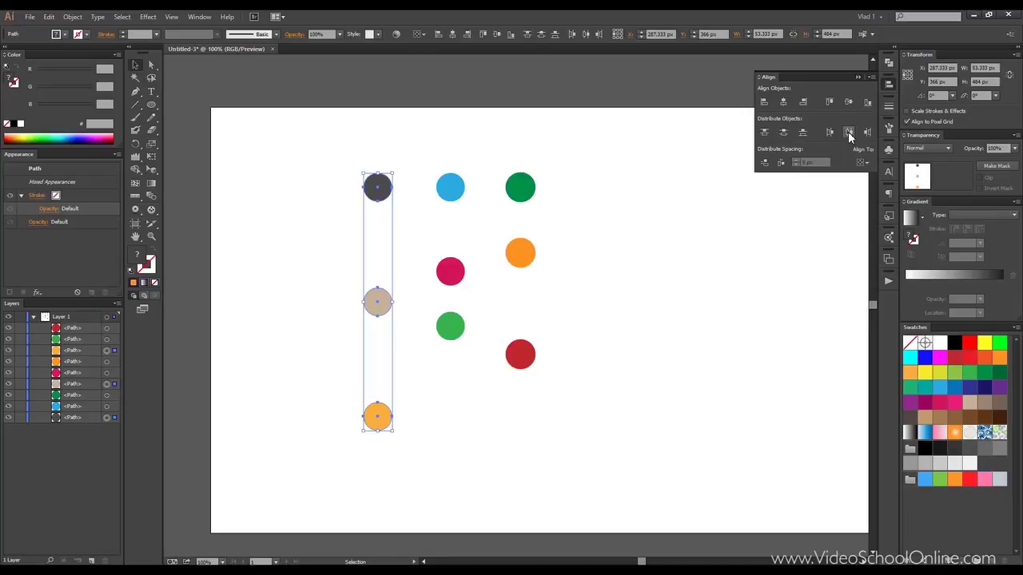
left_click(427, 141)
Shift the magenta circle to the right, then apply Horizontal Distribute Center to the tan, magenta, and orange circles
left_click_drag(356, 227, 551, 308)
left_click(453, 271)
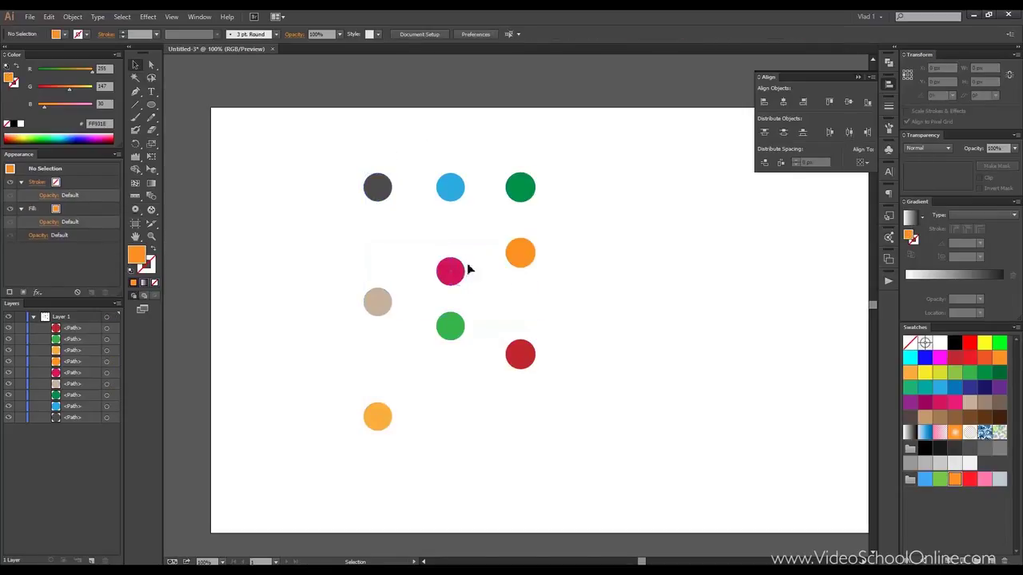
left_click_drag(457, 270, 478, 266)
left_click_drag(352, 248, 534, 307)
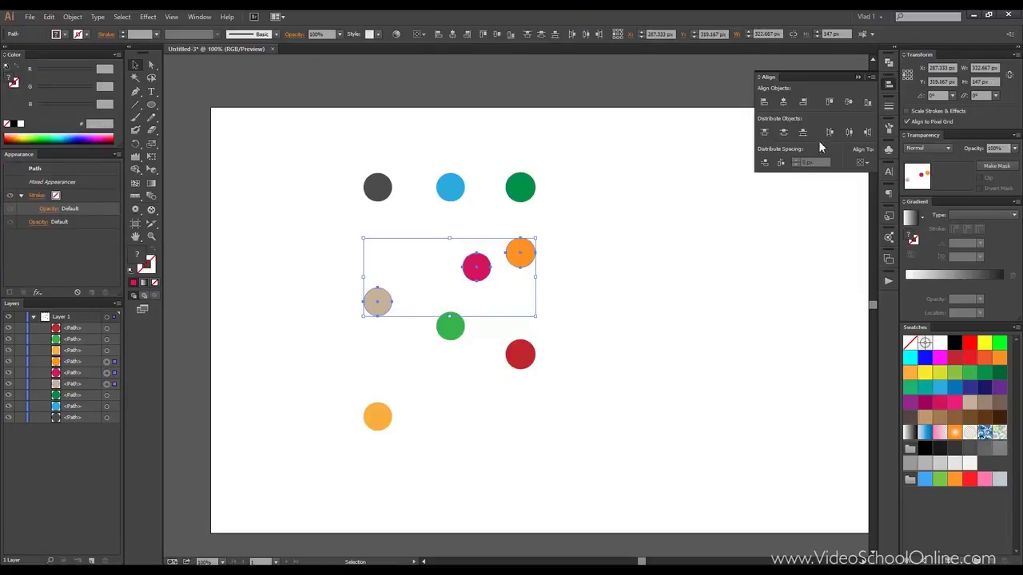
left_click(848, 131)
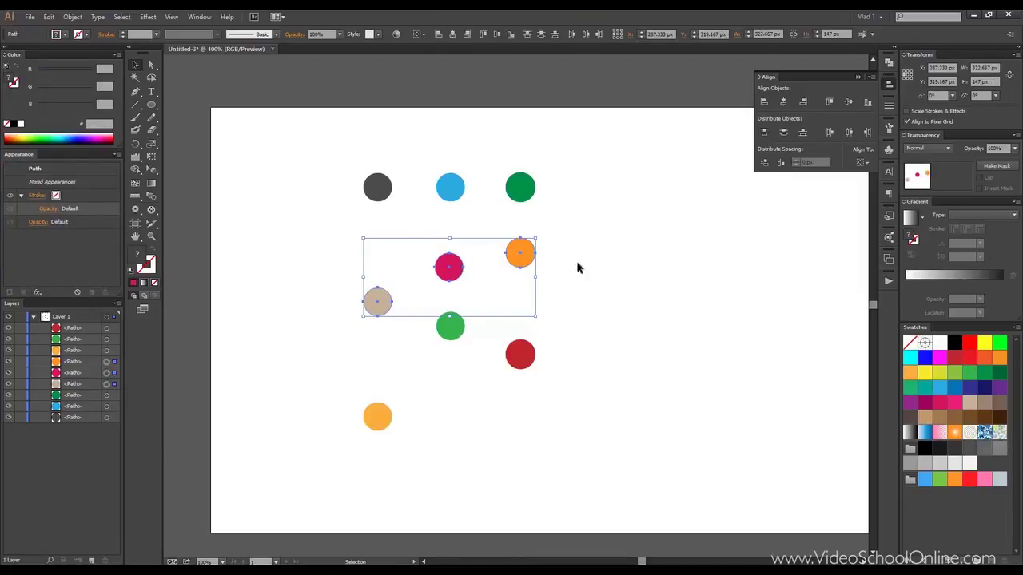
left_click(603, 254)
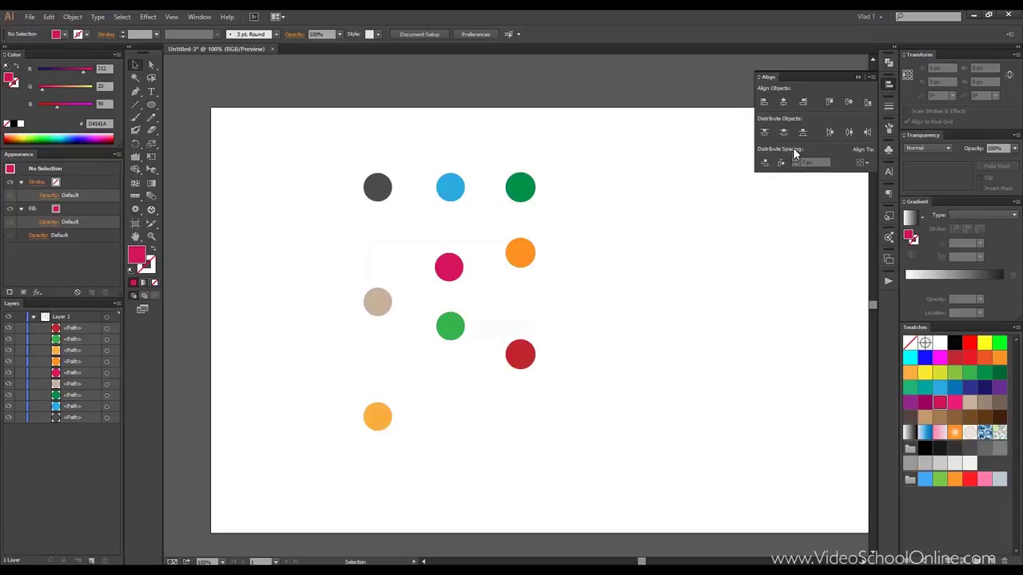
Select the top row, make the gray circle the key object, and apply Horizontal Distribute Space at 50 px
left_click_drag(328, 152, 601, 212)
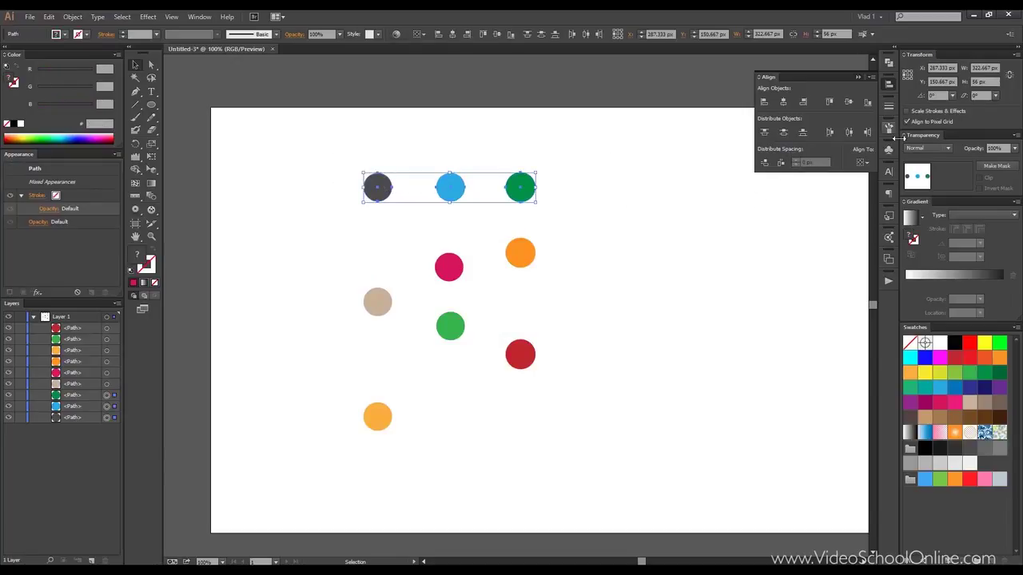
left_click(860, 163)
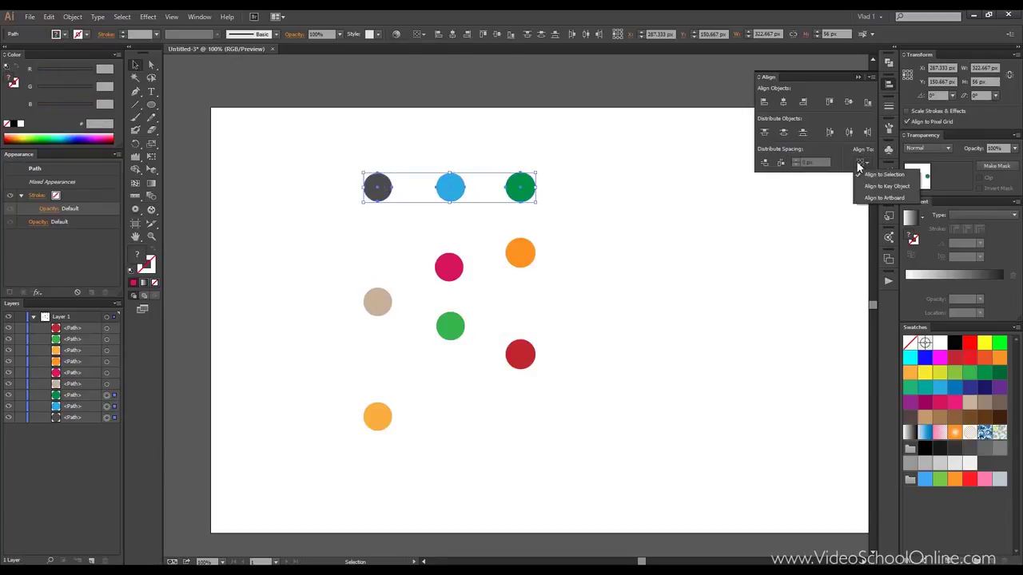
left_click(891, 186)
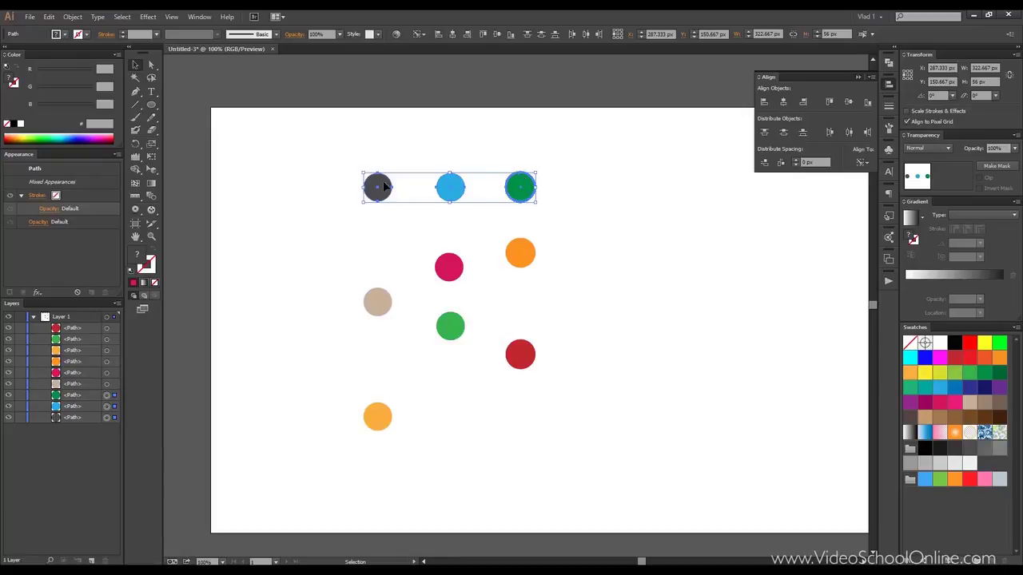
left_click(382, 187)
scroll(814, 165, "up", 10)
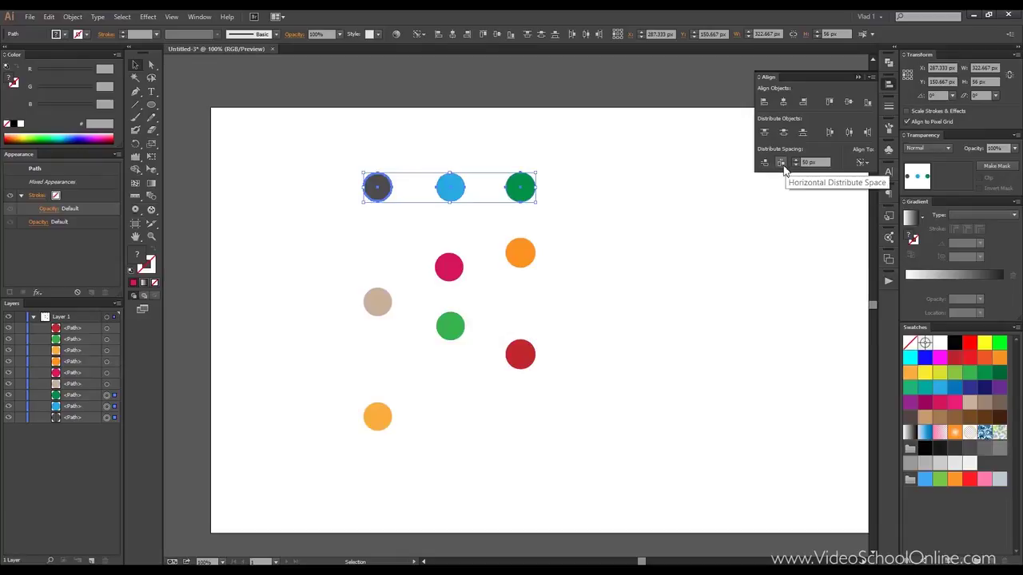
left_click(781, 163)
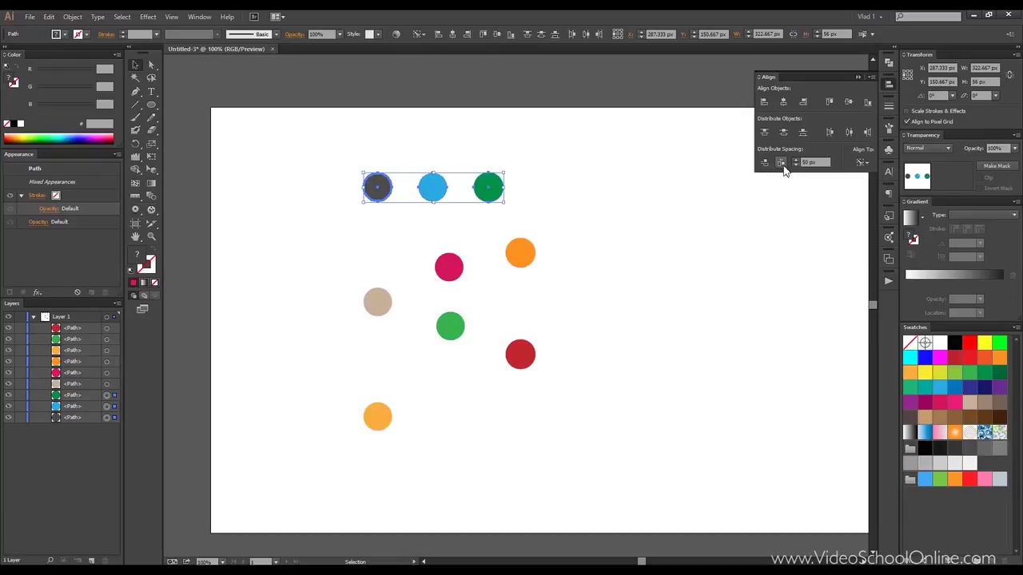
Set the distribute spacing to 150 px and reapply Horizontal Distribute Space to the top row
type("150")
left_click(782, 163)
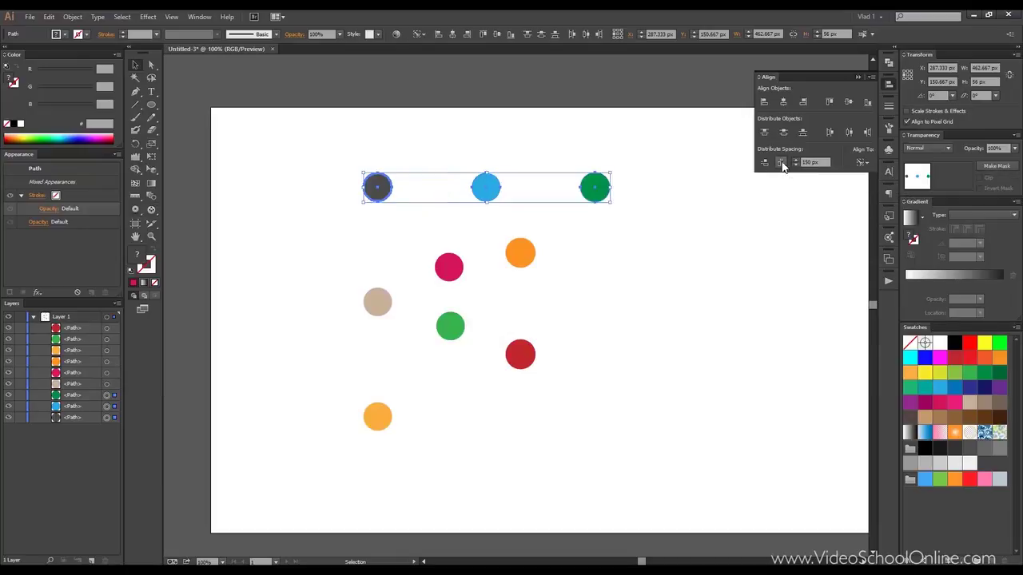
left_click(529, 228)
Select the left column with the gray circle as key object and apply Vertical Distribute Space at 90 px
left_click_drag(359, 132, 390, 479)
left_click(862, 163)
left_click(868, 186)
left_click(387, 194)
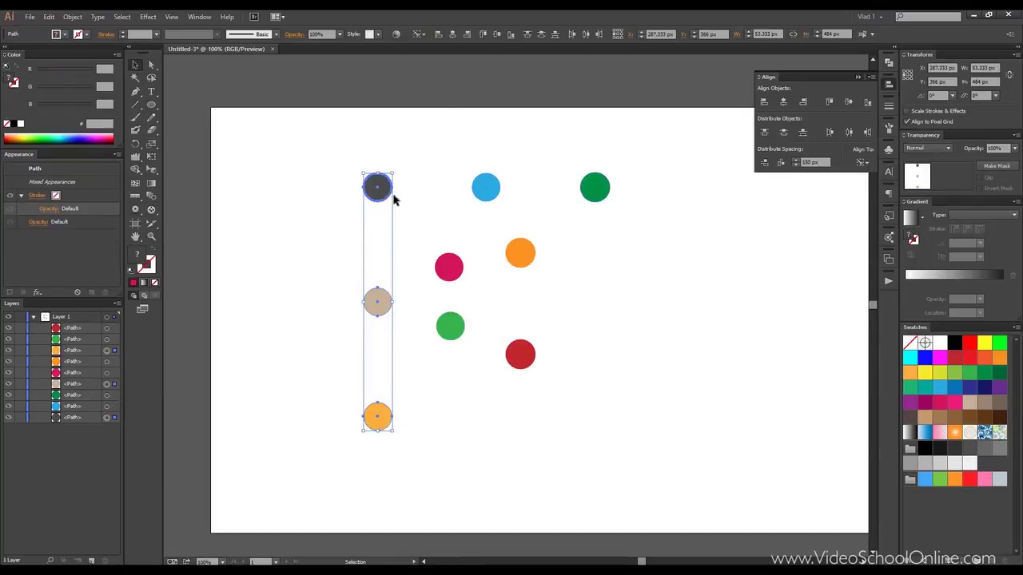
left_click(764, 163)
left_click(764, 163)
left_click(598, 153)
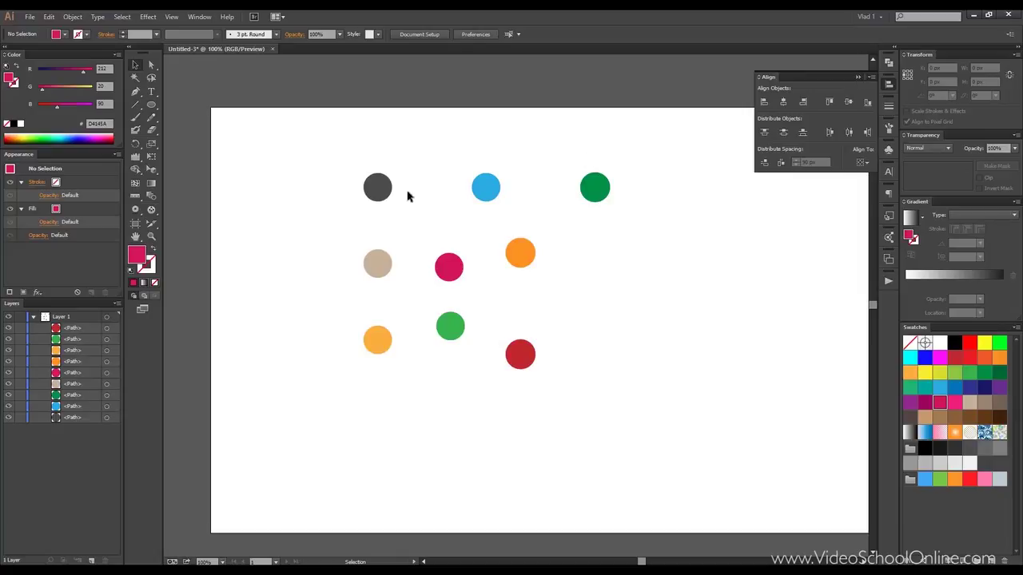
With the Direct Selection tool, pull the top anchor points of the gray and blue circles up and to the left at different heights
scroll(353, 192, "up", 2)
left_click_drag(520, 130, 475, 141)
left_click(149, 66)
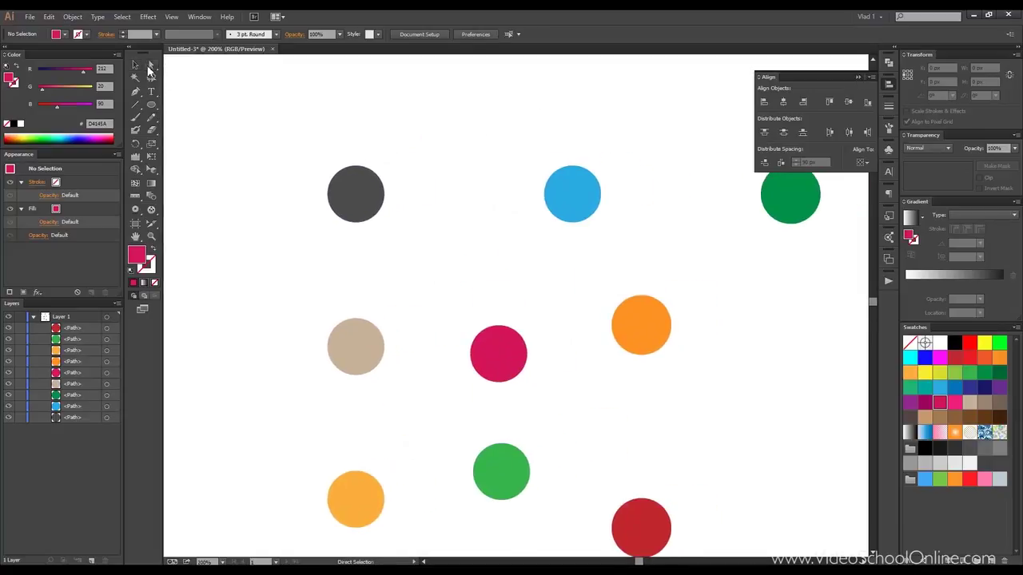
left_click(356, 198)
left_click_drag(355, 165, 323, 115)
left_click(573, 173)
left_click_drag(573, 166, 520, 138)
Apply Vertical Align Center to the top anchor points of the gray and blue shapes, then collapse the Align options
left_click_drag(286, 96, 567, 144)
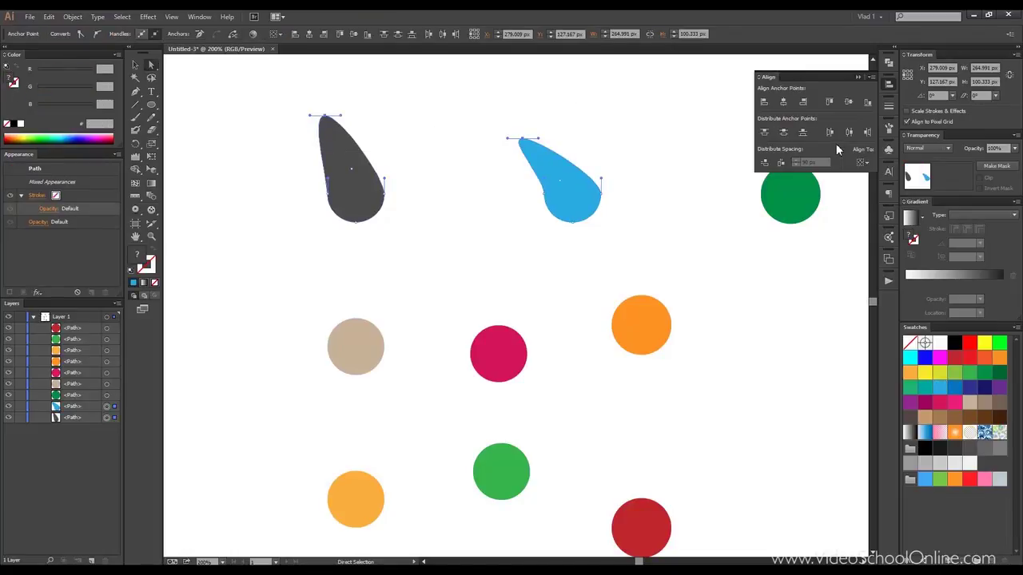
left_click(850, 102)
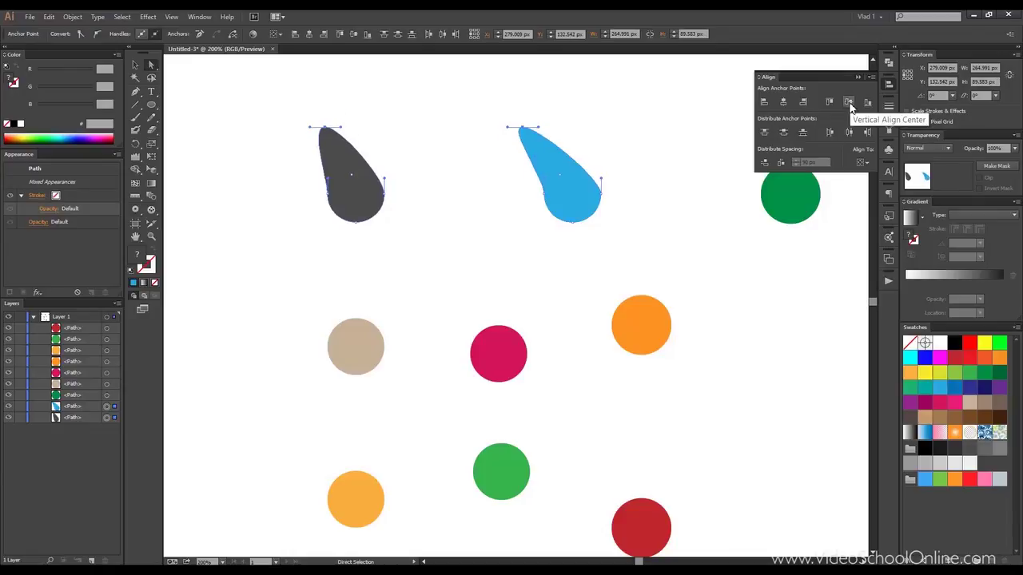
left_click(627, 121)
scroll(627, 121, "down", 4)
scroll(627, 120, "up", 3)
left_click_drag(628, 120, 544, 138)
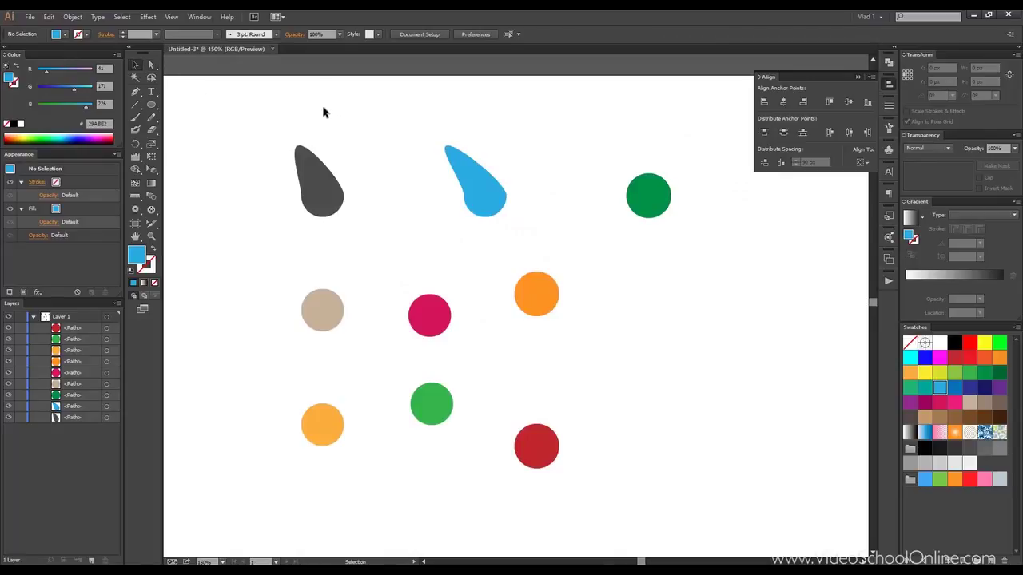
left_click(857, 78)
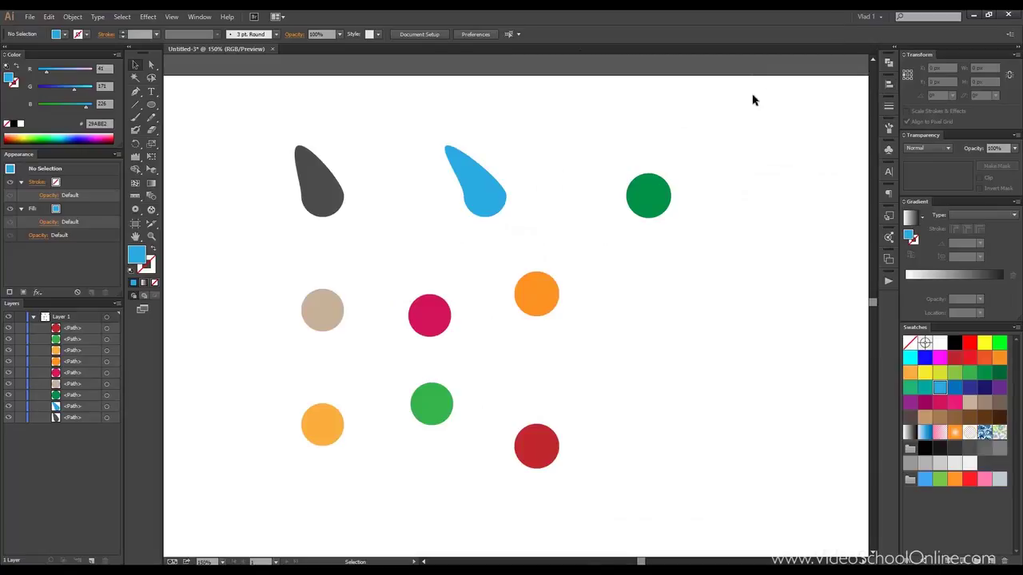